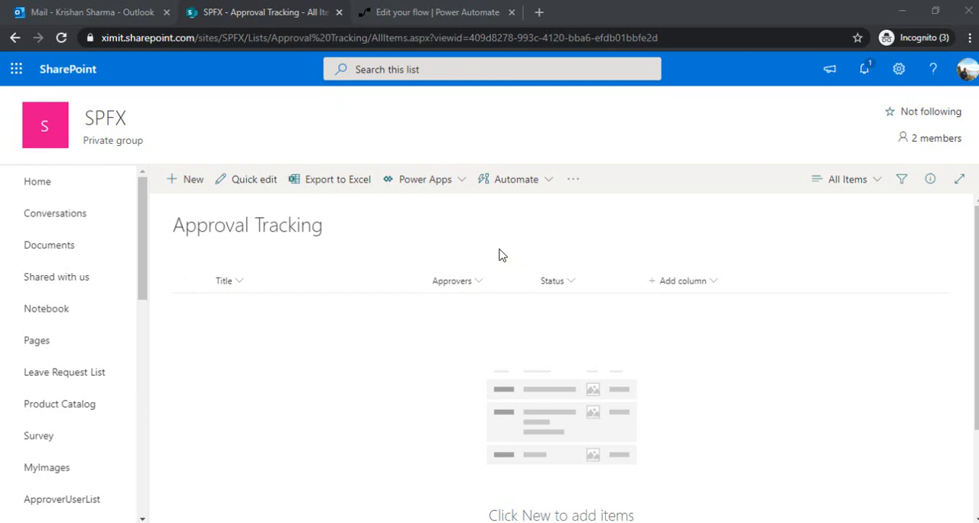
Switch to Power Automate and start a blank automated flow with the SharePoint trigger "When an item is created"
{"action": "left_click", "coordinate": [417, 12]}
{"action": "left_click", "coordinate": [193, 105]}
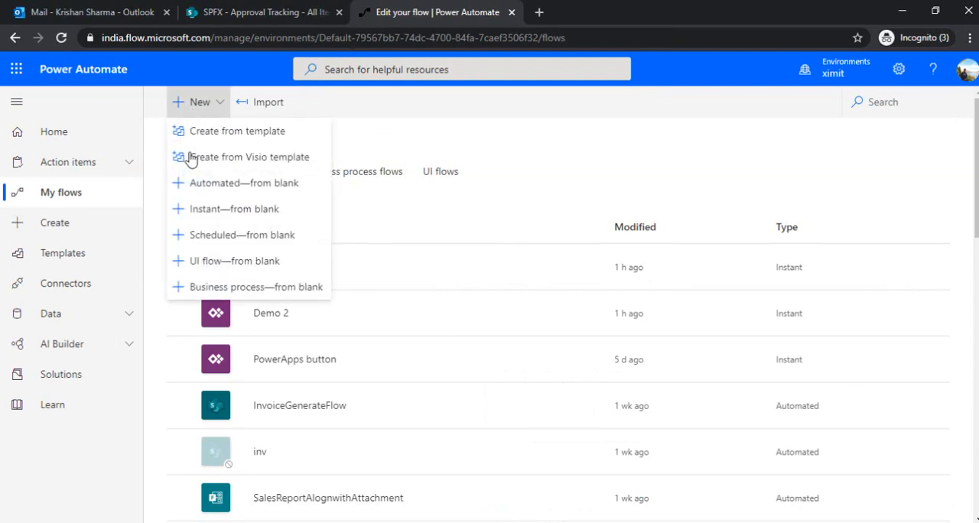
{"action": "left_click", "coordinate": [220, 186]}
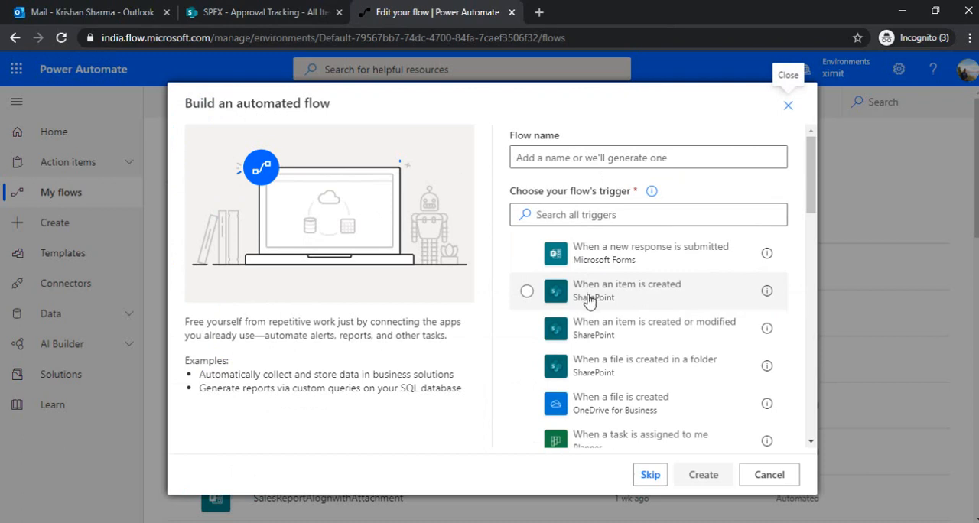
{"action": "left_click", "coordinate": [635, 300]}
Name the flow ApprovalFlowwithReminder and create it
{"action": "left_click", "coordinate": [658, 158]}
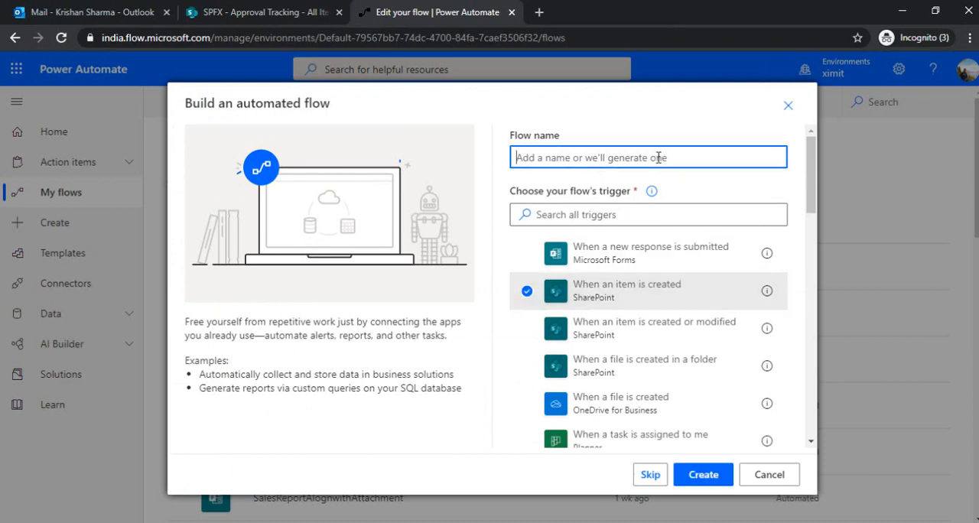
{"action": "type", "text": "APprov"}
{"action": "key", "text": "BackSpace"}
{"action": "key", "text": "BackSpace"}
{"action": "key", "text": "BackSpace"}
{"action": "key", "text": "BackSpace"}
{"action": "key", "text": "BackSpace"}
{"action": "type", "text": "pp"}
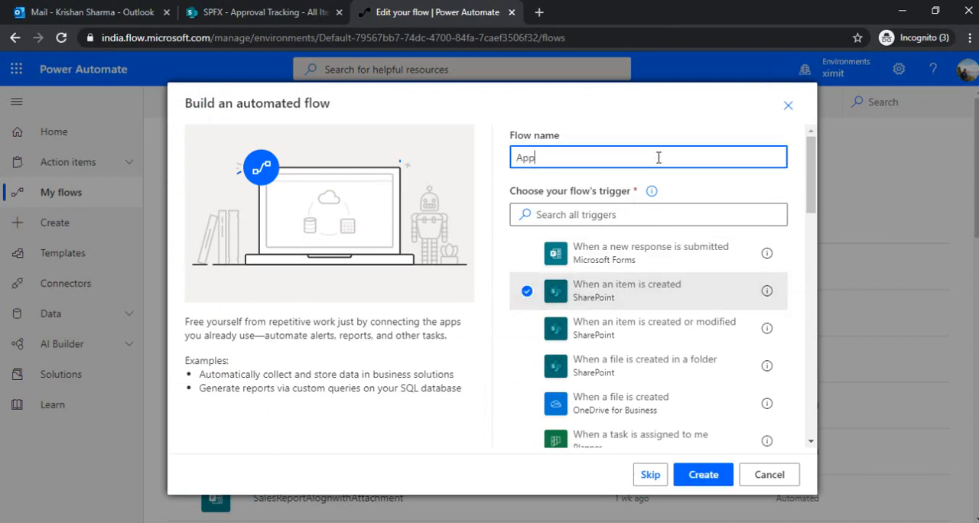
{"action": "type", "text": "rovalFlowwithReminder"}
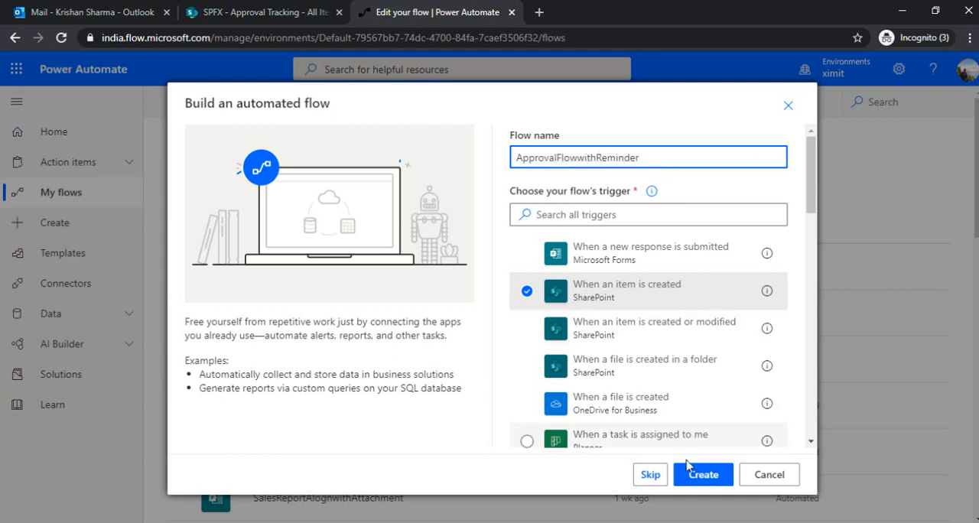
{"action": "left_click", "coordinate": [701, 478]}
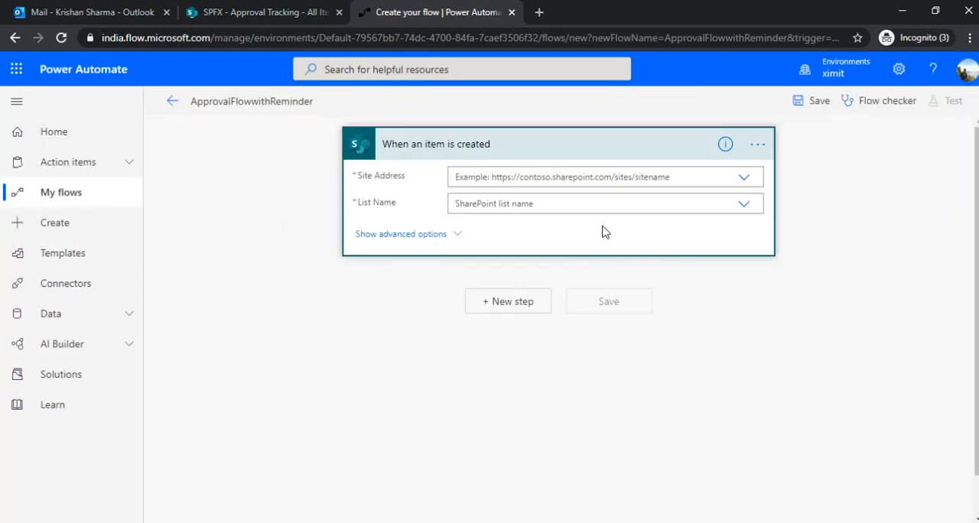
Point the "When an item is created" trigger to the SPFX site and the Approval Tracking list
{"action": "left_click", "coordinate": [743, 179]}
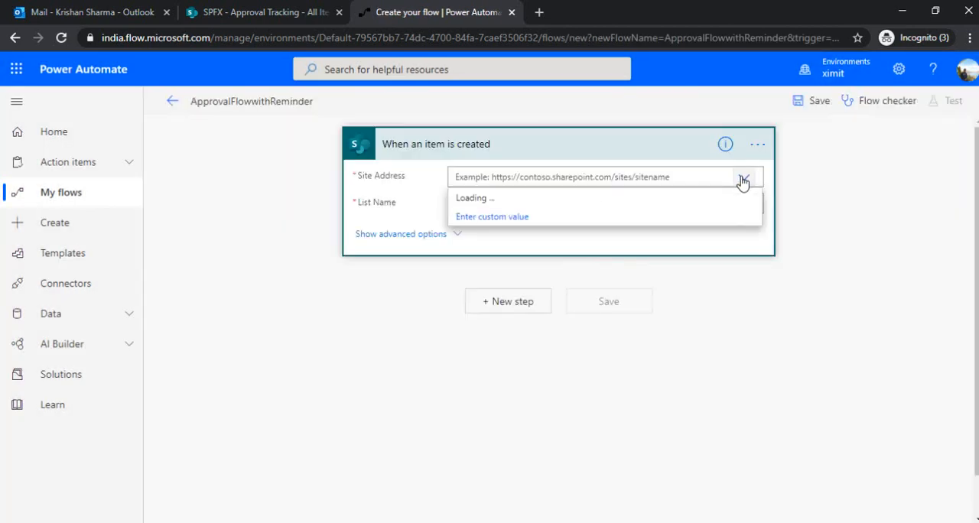
{"action": "left_click", "coordinate": [656, 263]}
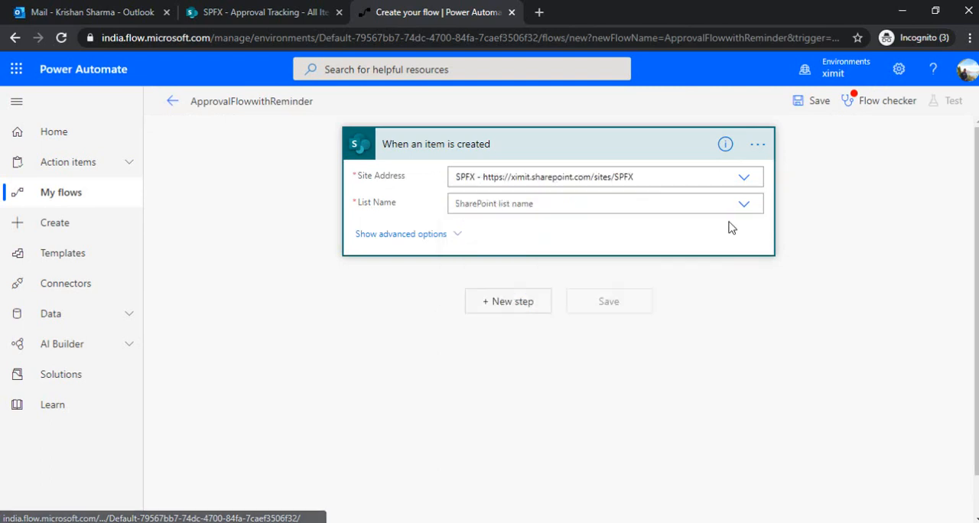
{"action": "left_click", "coordinate": [744, 204]}
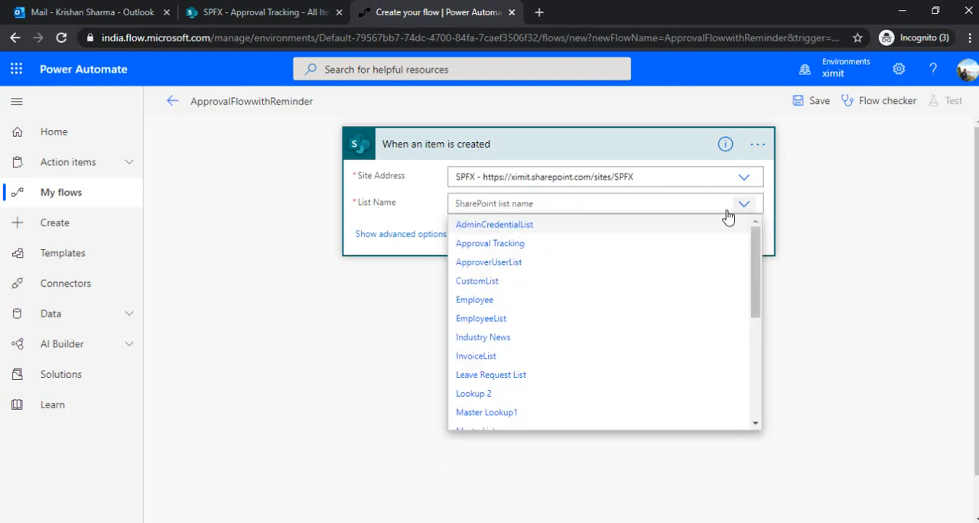
{"action": "left_click", "coordinate": [593, 261]}
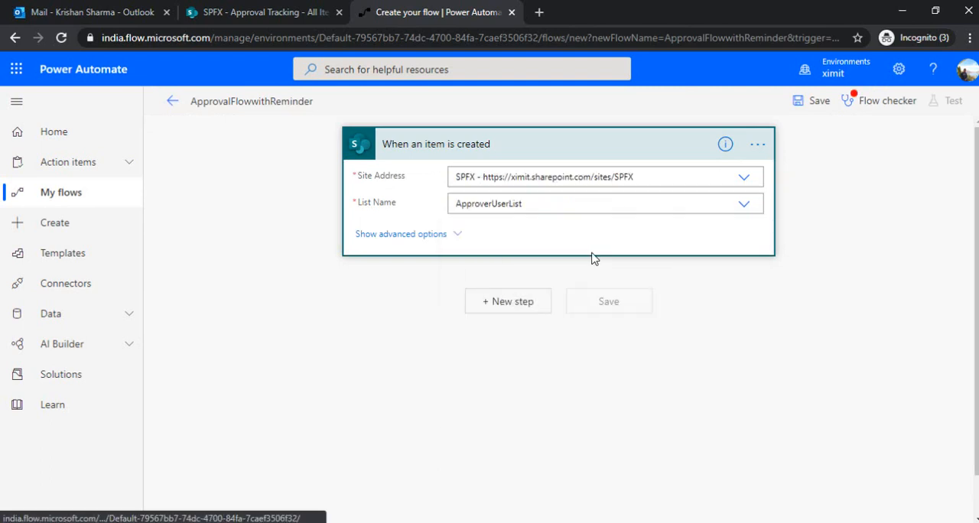
{"action": "left_click", "coordinate": [677, 208]}
{"action": "left_click", "coordinate": [540, 247]}
Add an Initialize variable action after the trigger, with the name approvers and the type String
{"action": "left_click", "coordinate": [518, 302]}
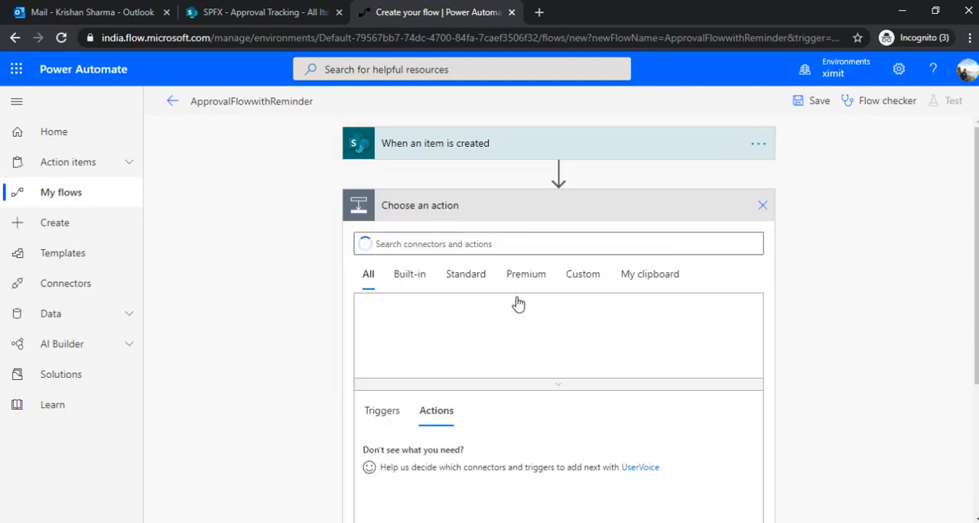
{"action": "type", "text": "initialize"}
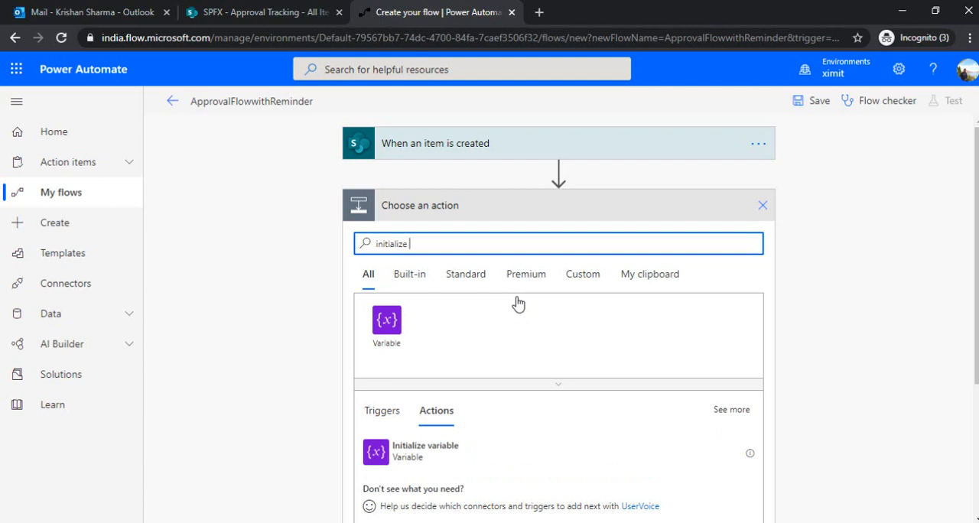
{"action": "left_click", "coordinate": [450, 453]}
{"action": "left_click", "coordinate": [618, 242]}
{"action": "type", "text": "approvers"}
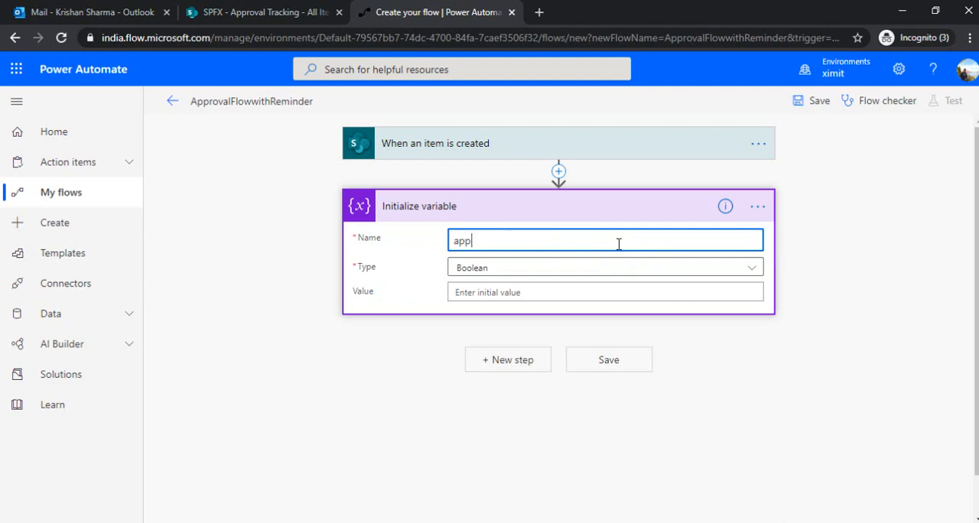
{"action": "left_click", "coordinate": [603, 266]}
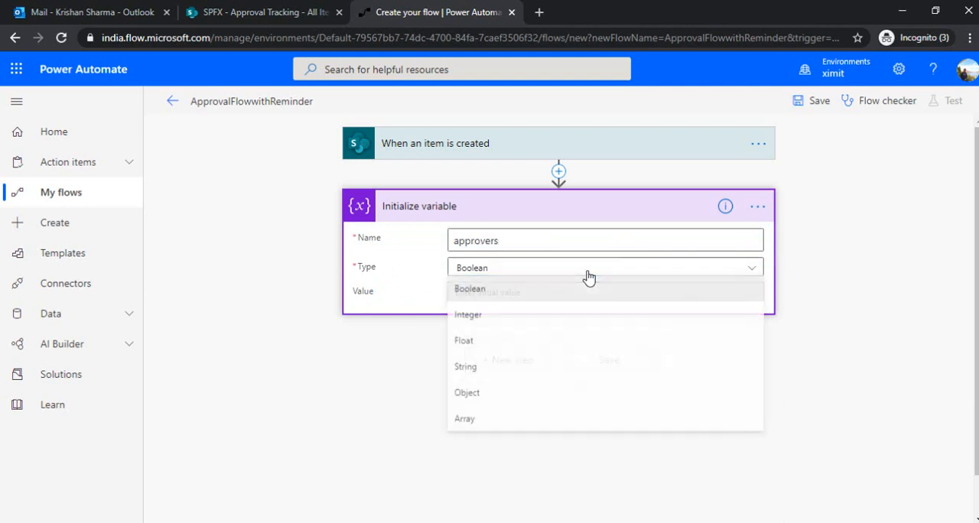
{"action": "left_click", "coordinate": [483, 368]}
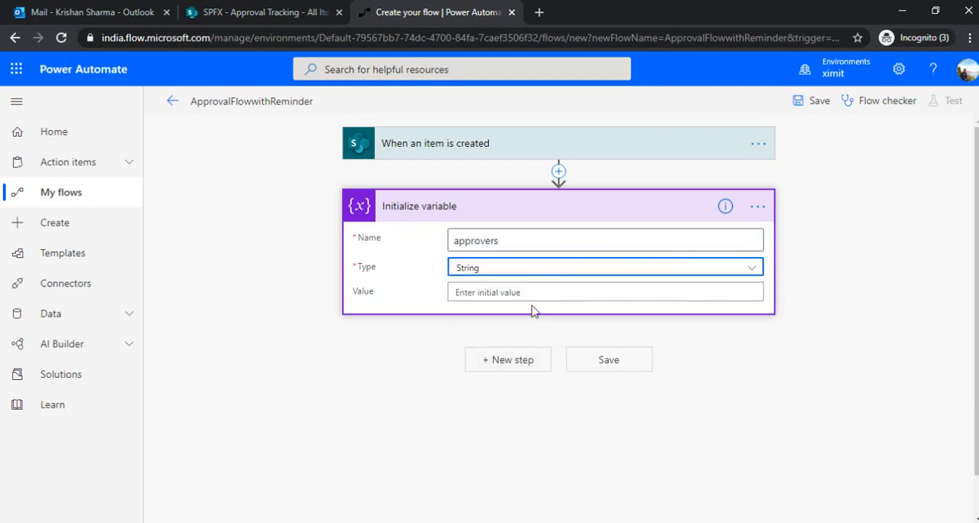
Add an Append to string variable action after Initialize variable
{"action": "left_click", "coordinate": [491, 361]}
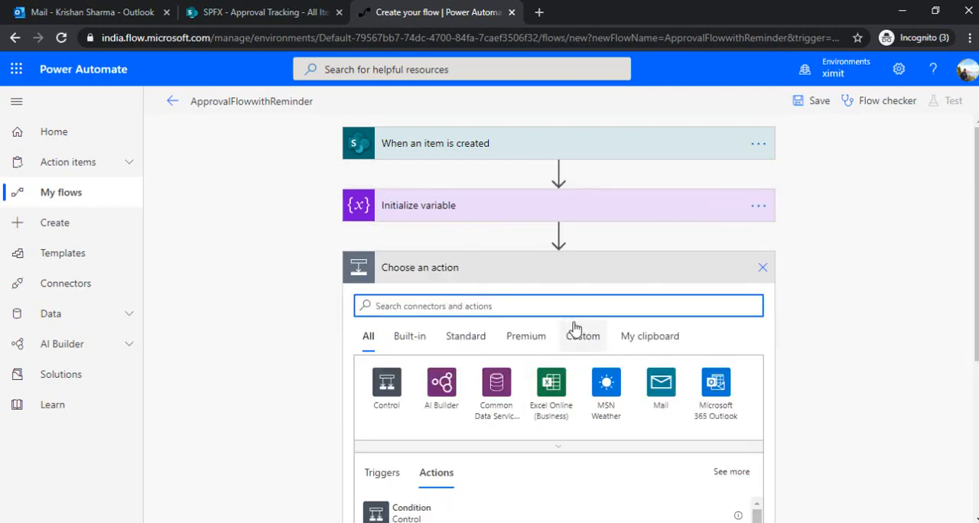
{"action": "type", "text": "append tr"}
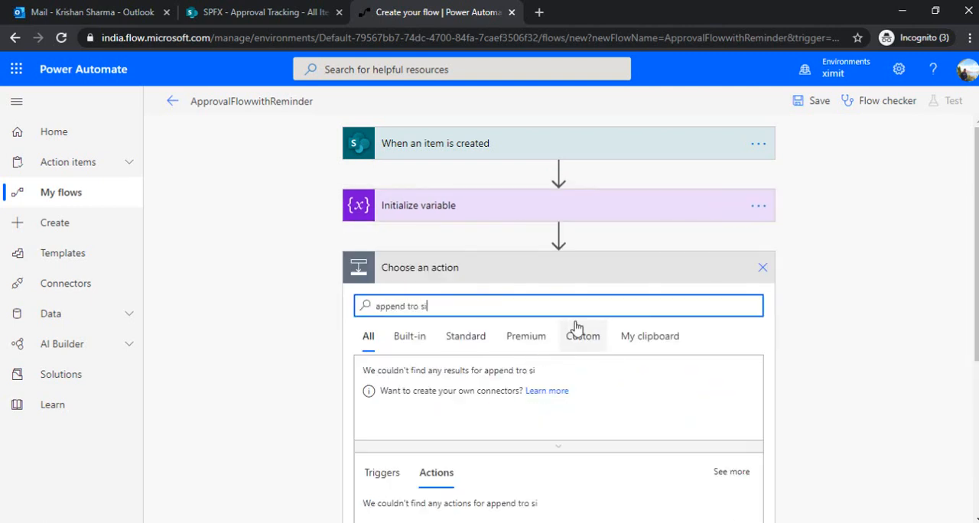
{"action": "key", "text": "BackSpace"}
{"action": "type", "text": "o string"}
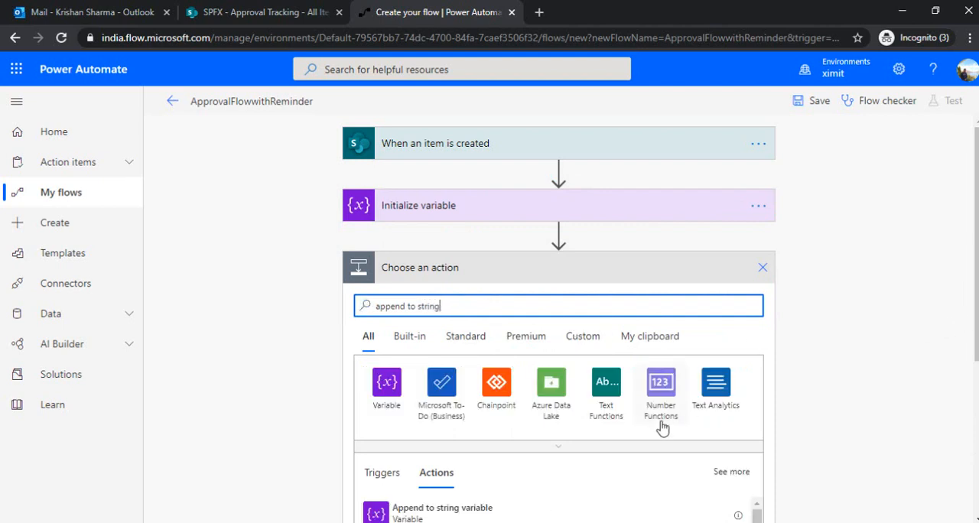
{"action": "left_click", "coordinate": [539, 517]}
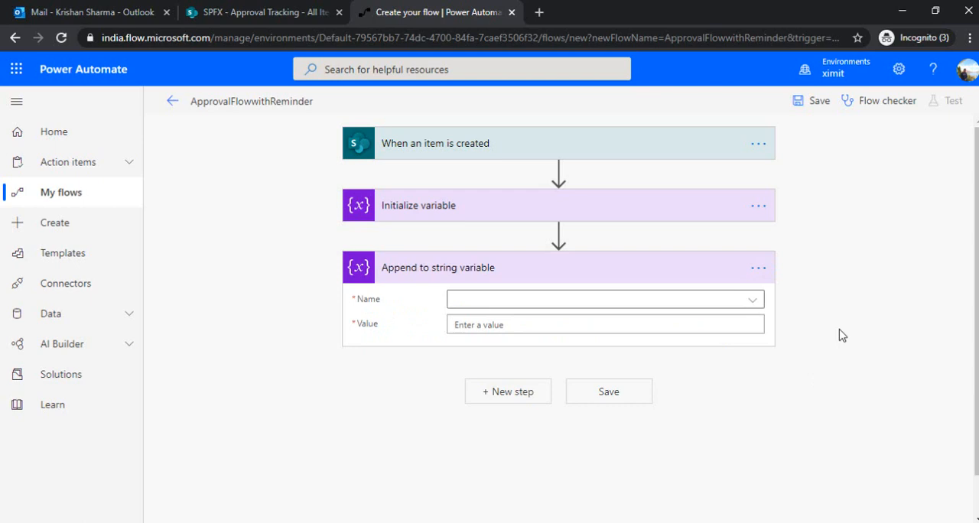
Set the append action to the approvers variable and insert the dynamic content Approvers Email as its value
{"action": "left_click", "coordinate": [670, 300]}
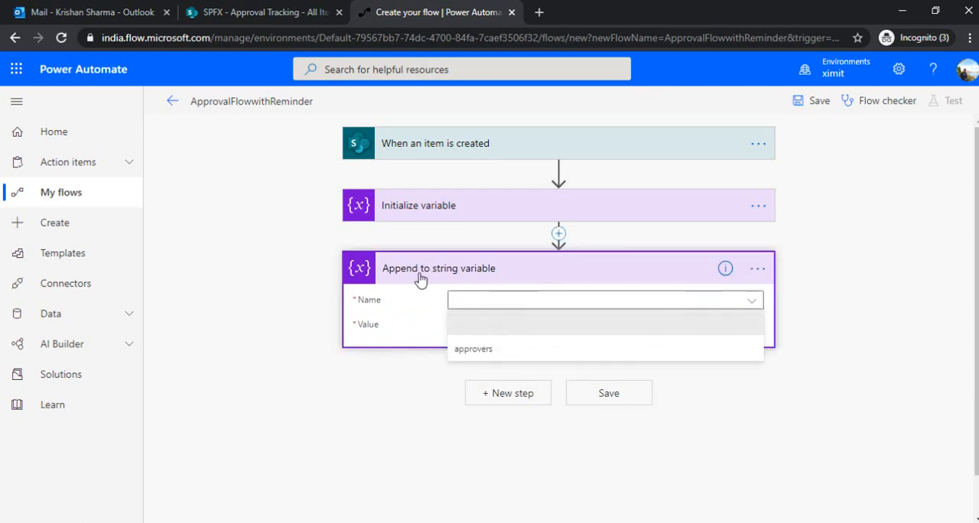
{"action": "left_click", "coordinate": [482, 354]}
{"action": "left_click", "coordinate": [501, 326]}
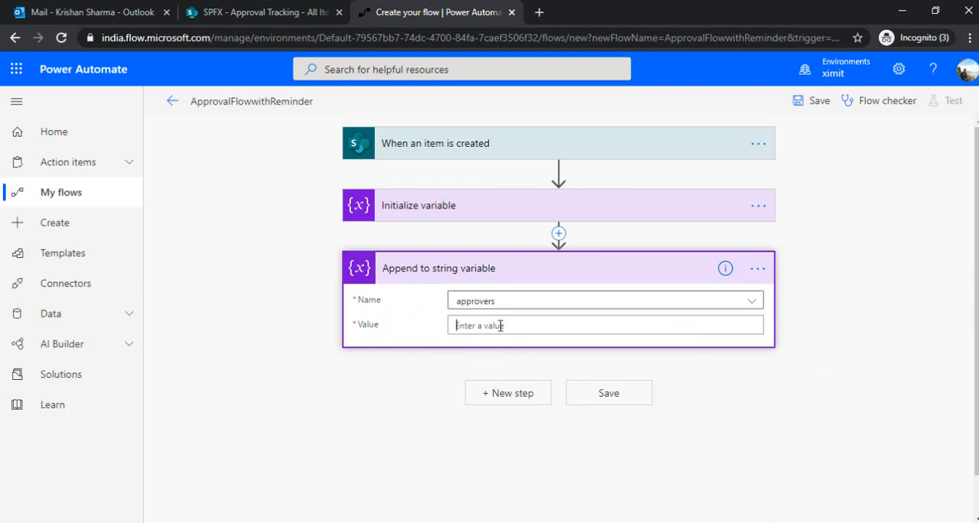
{"action": "left_click", "coordinate": [820, 434]}
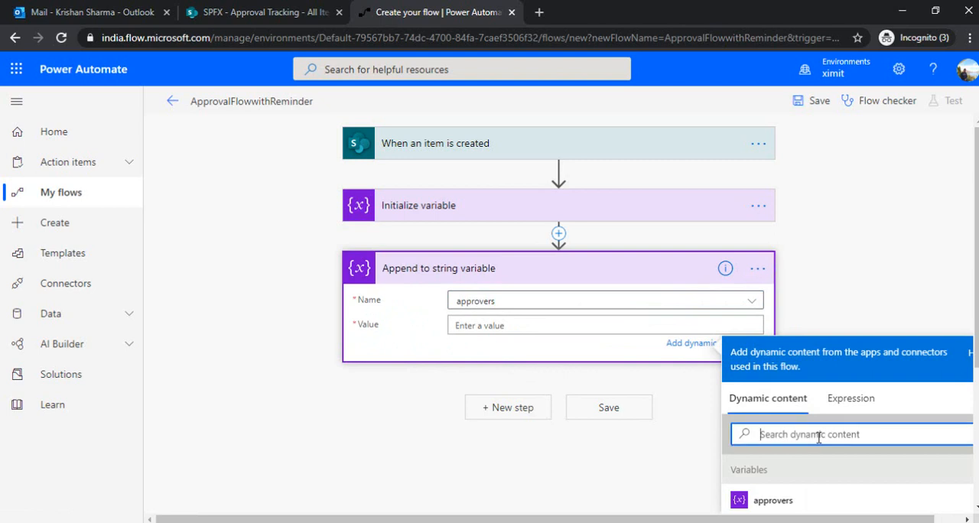
{"action": "type", "text": "approver em"}
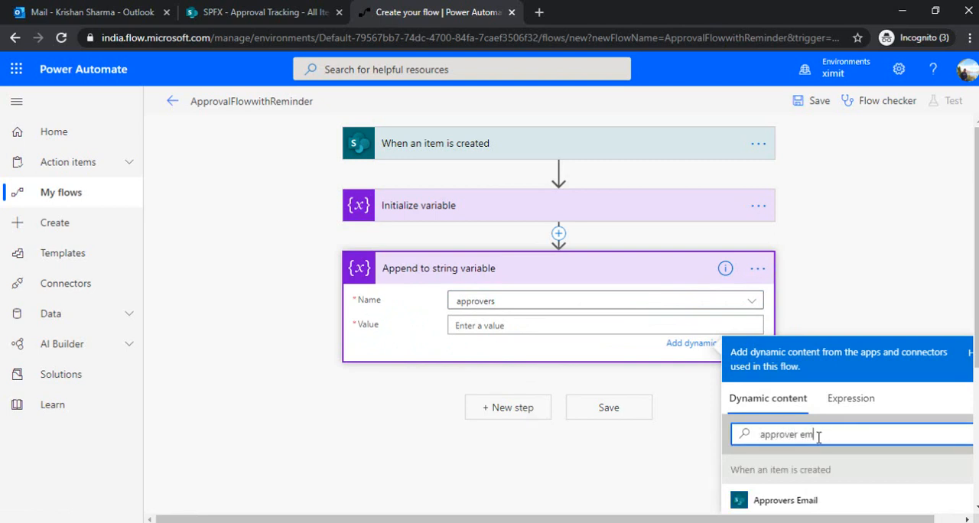
{"action": "scroll", "coordinate": [819, 438], "scroll_direction": "down", "scroll_amount": 1}
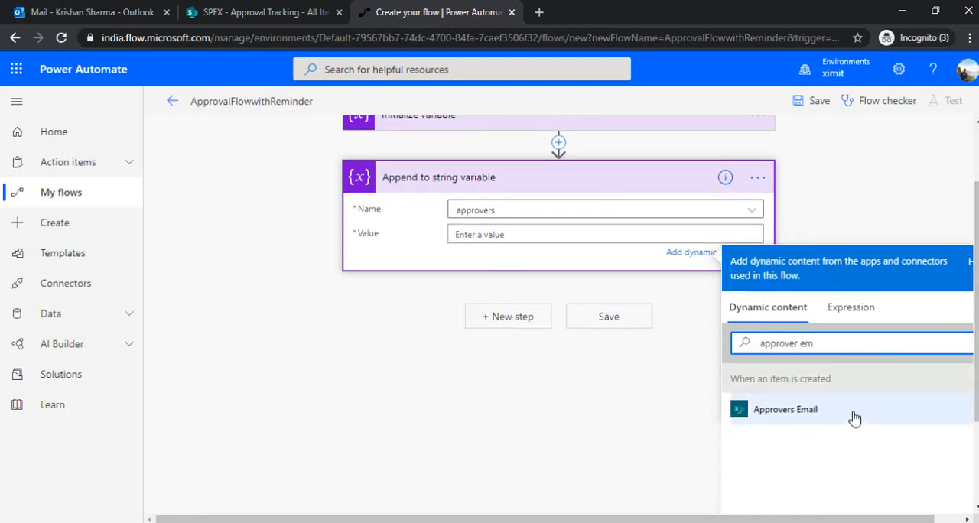
{"action": "left_click", "coordinate": [828, 426]}
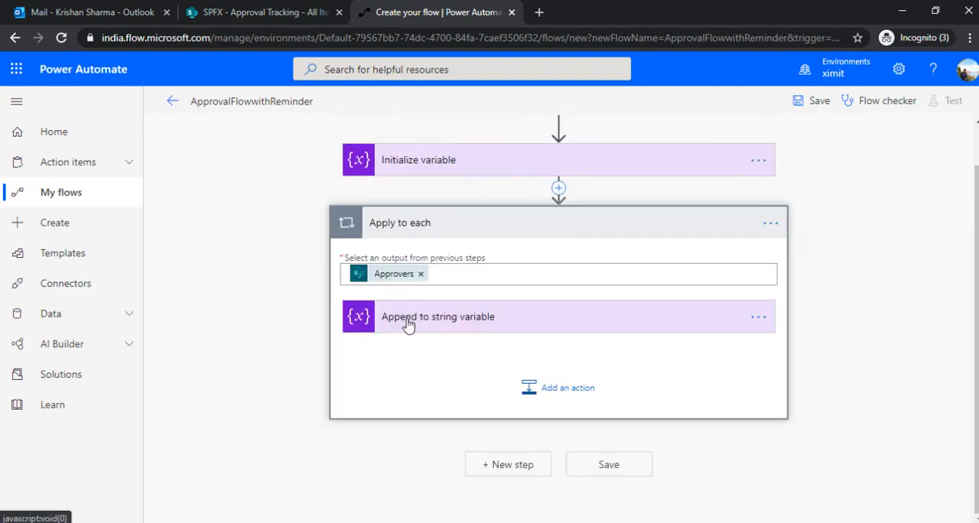
Add a semicolon after Approvers Email in the append action's value and collapse the Apply to each loop
{"action": "left_click", "coordinate": [545, 320]}
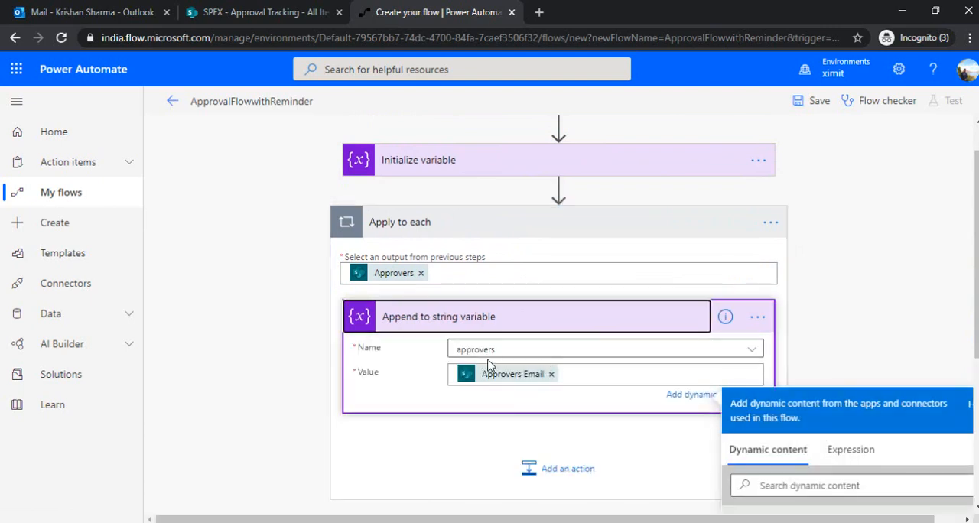
{"action": "left_click", "coordinate": [581, 373]}
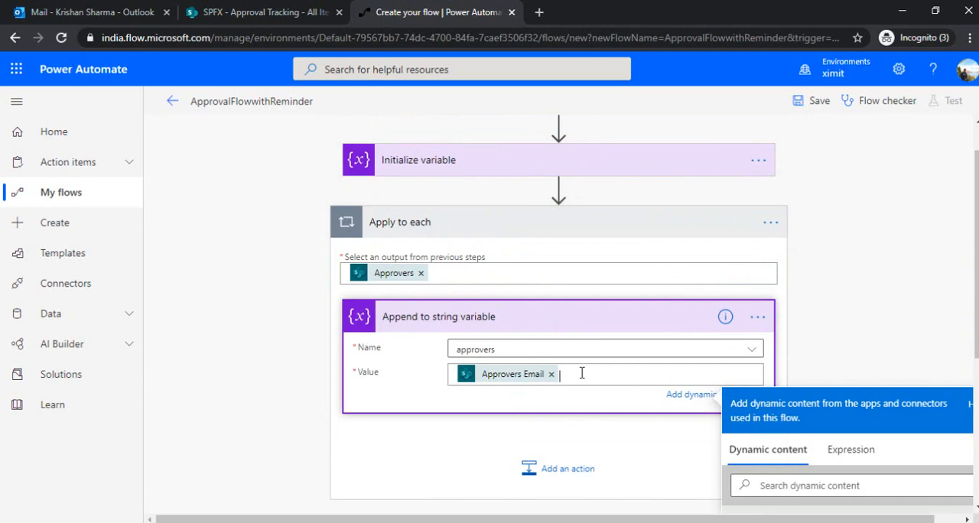
{"action": "type", "text": ";"}
{"action": "left_click", "coordinate": [602, 235]}
Add a "Start and wait for an approval" action after the loop, with the type "Approve/Reject - Everyone must approve"
{"action": "left_click", "coordinate": [518, 282]}
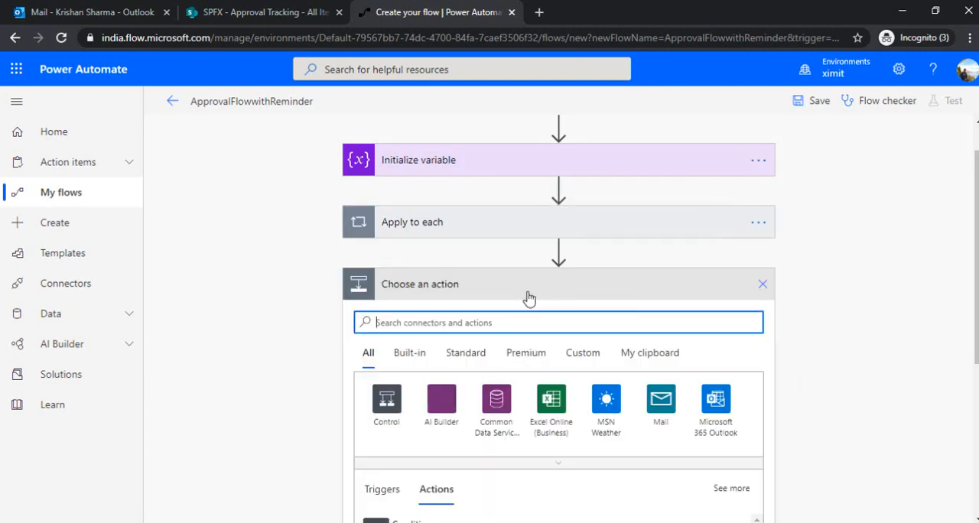
{"action": "type", "text": "start and wait"}
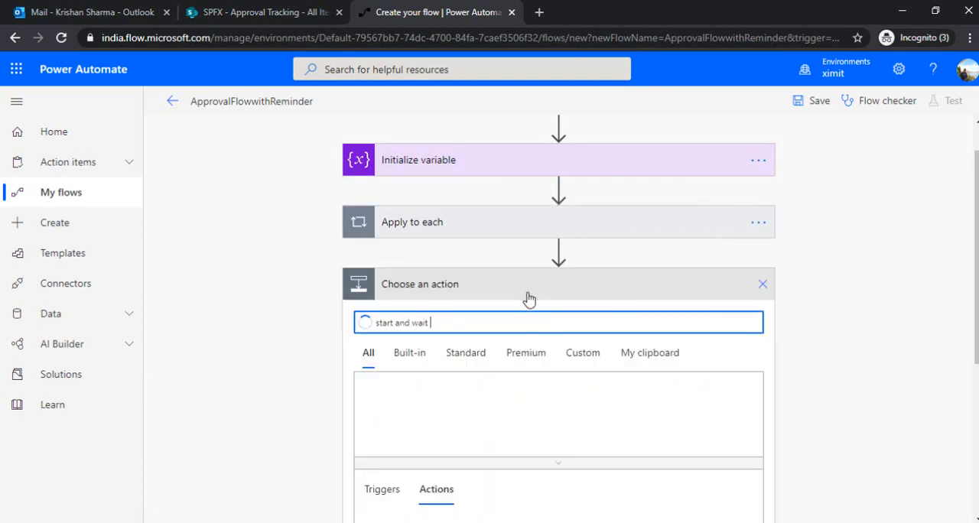
{"action": "scroll", "coordinate": [586, 339], "scroll_direction": "down", "scroll_amount": 3}
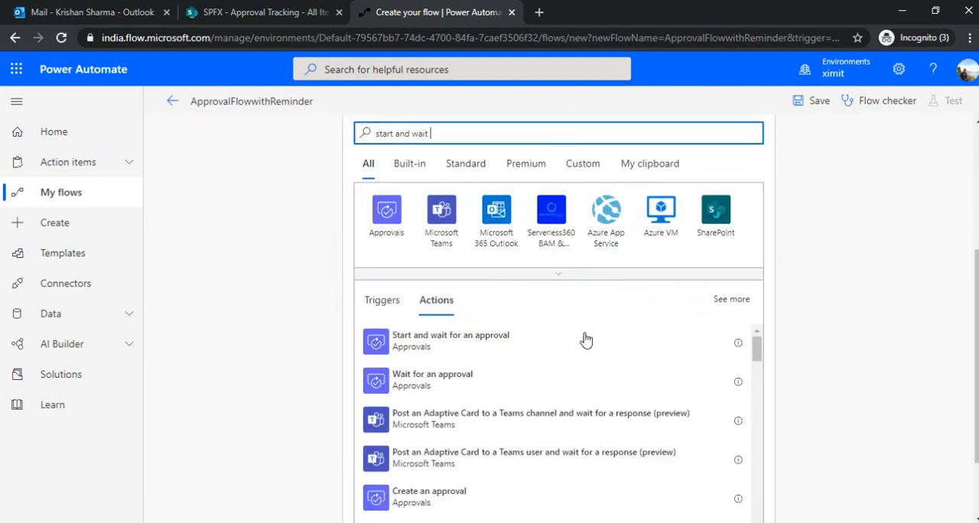
{"action": "left_click", "coordinate": [526, 349]}
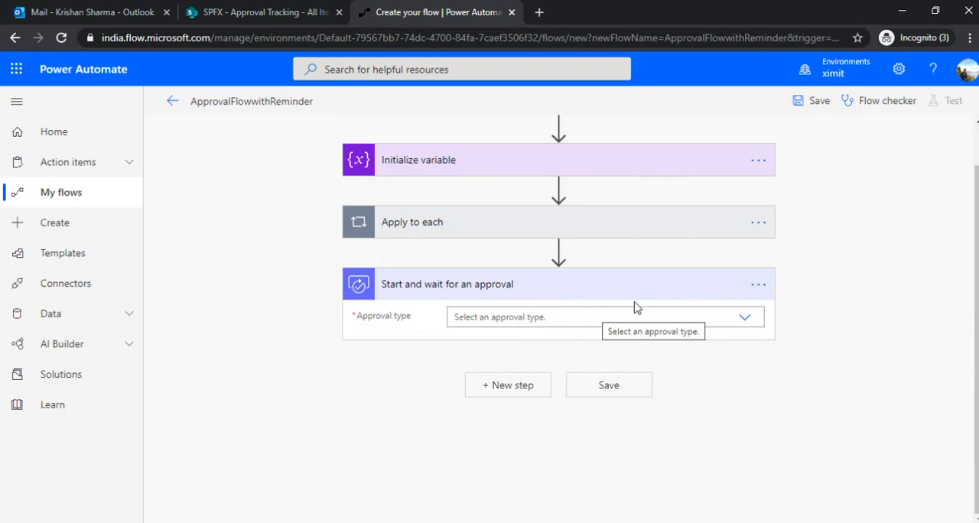
{"action": "left_click", "coordinate": [743, 321]}
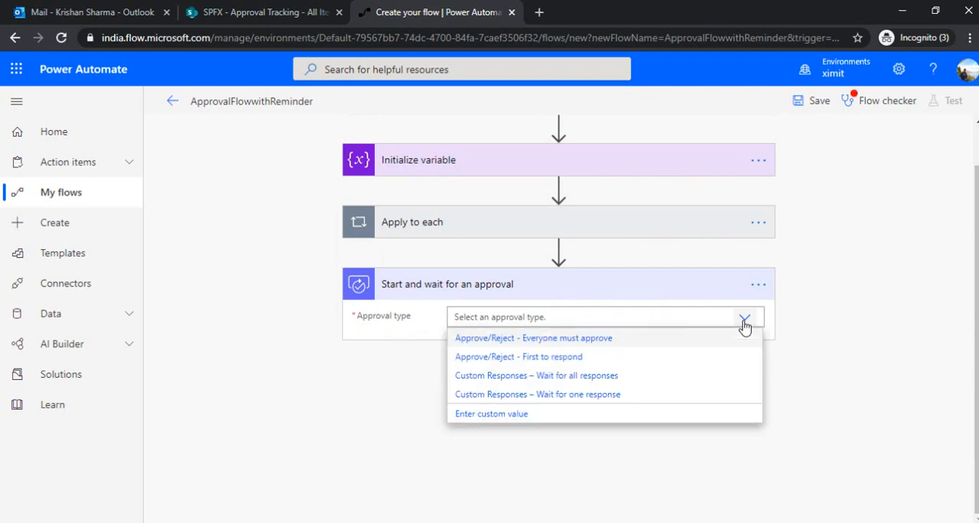
{"action": "left_click", "coordinate": [568, 345]}
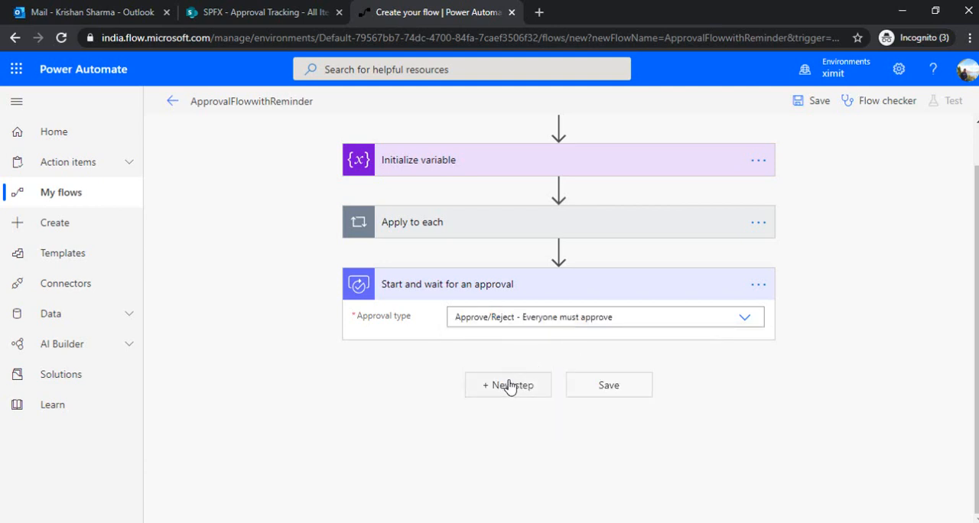
Insert the trigger item's Title dynamic content into the approval action's Title field
{"action": "left_click", "coordinate": [609, 343]}
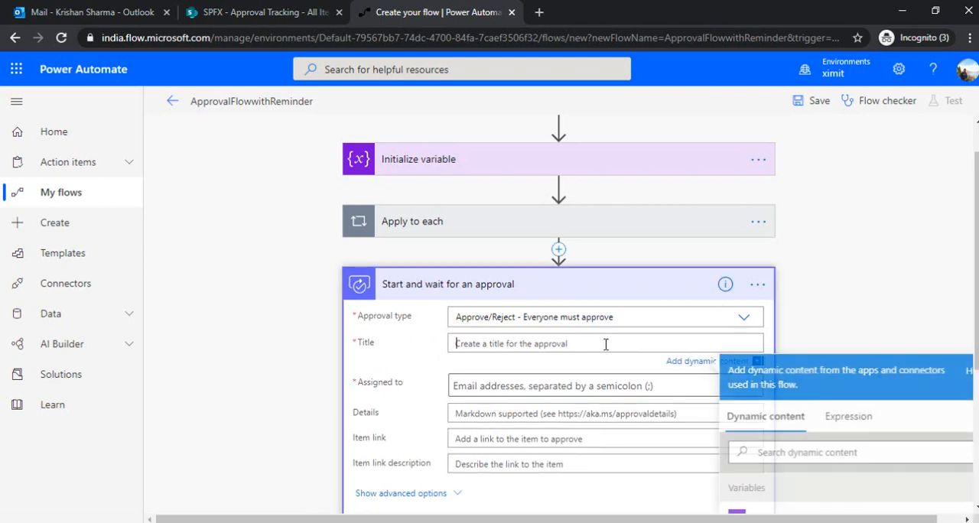
{"action": "left_click", "coordinate": [764, 453]}
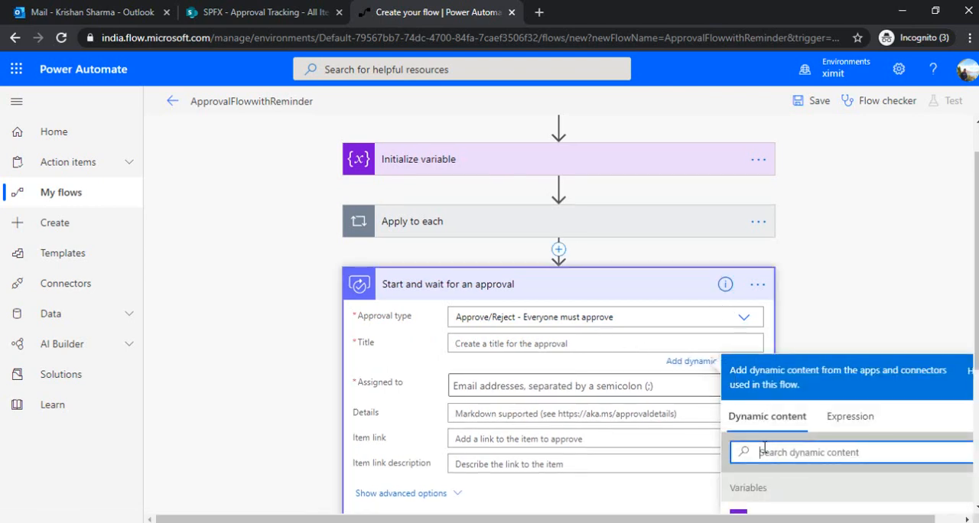
{"action": "type", "text": "Title"}
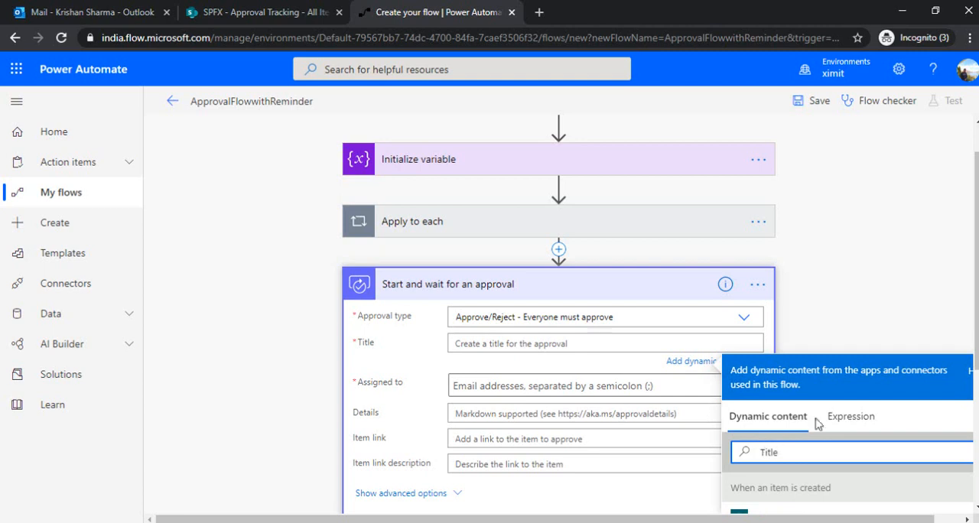
{"action": "scroll", "coordinate": [734, 455], "scroll_direction": "down", "scroll_amount": 1}
{"action": "left_click", "coordinate": [762, 452]}
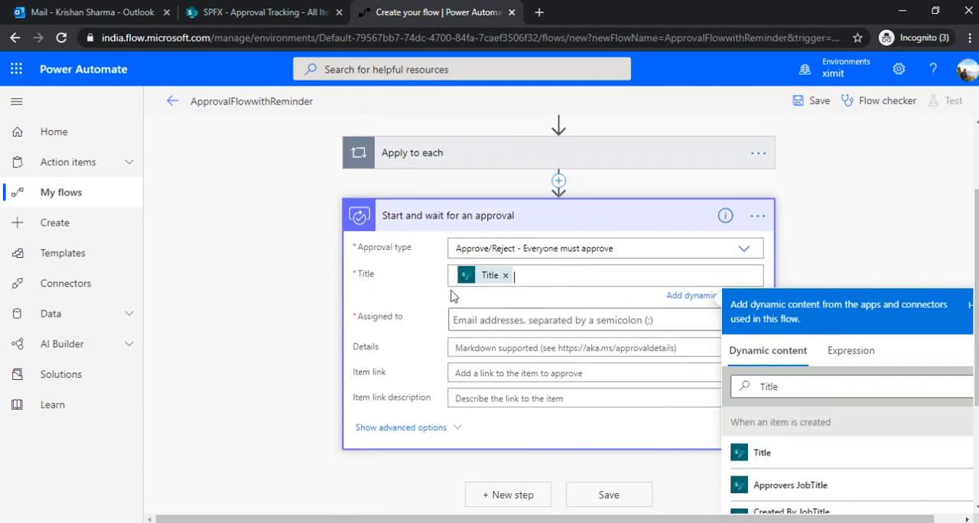
Put the text "Please take action on :" before the Title dynamic content in the approval's title
{"action": "type", "text": "p "}
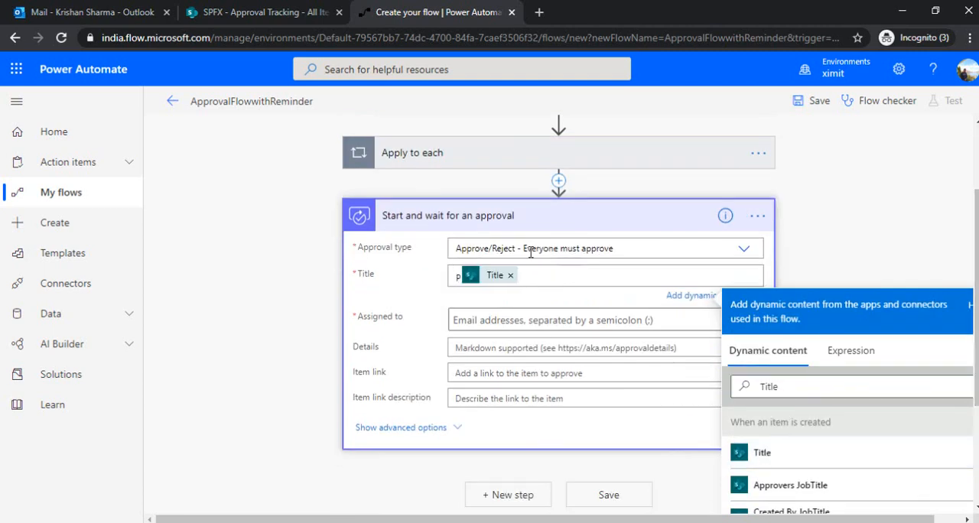
{"action": "type", "text": "lease t"}
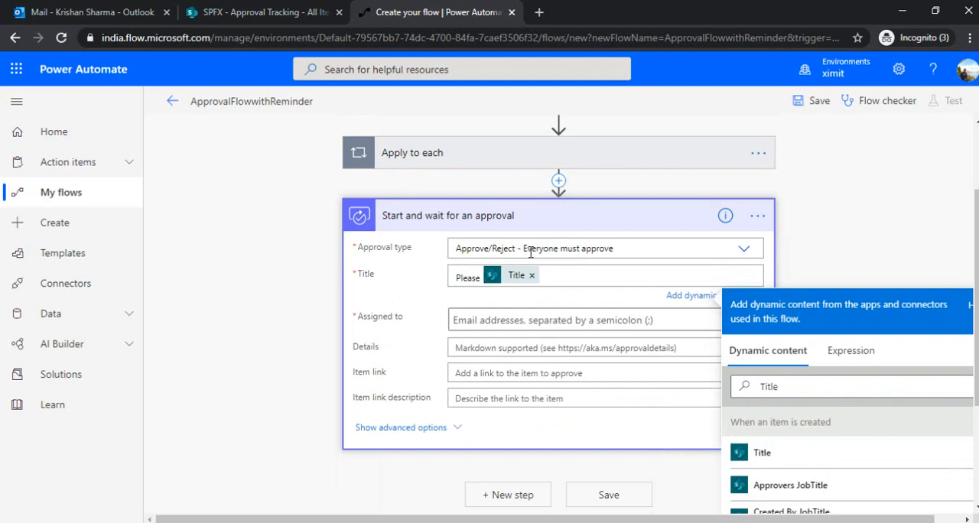
{"action": "type", "text": "aske"}
{"action": "type", "text": "ke action on"}
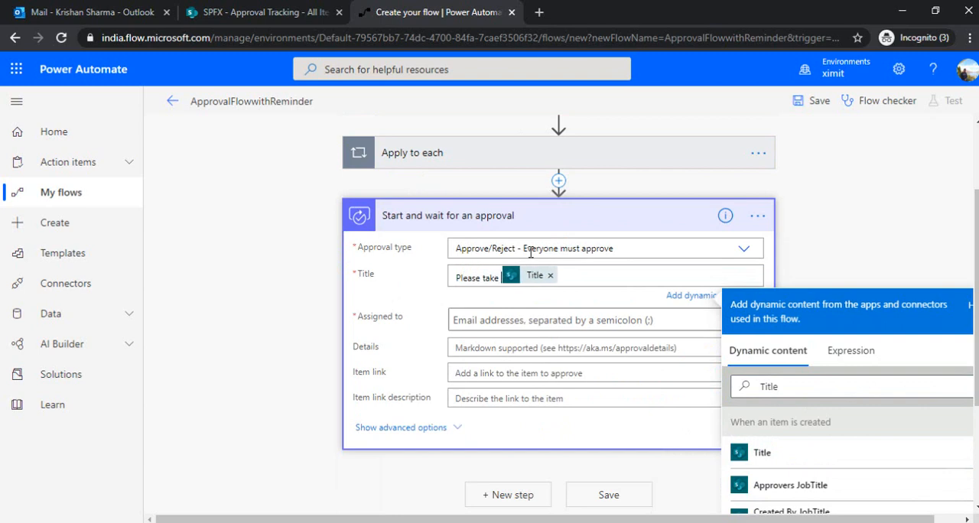
{"action": "type", "text": " :"}
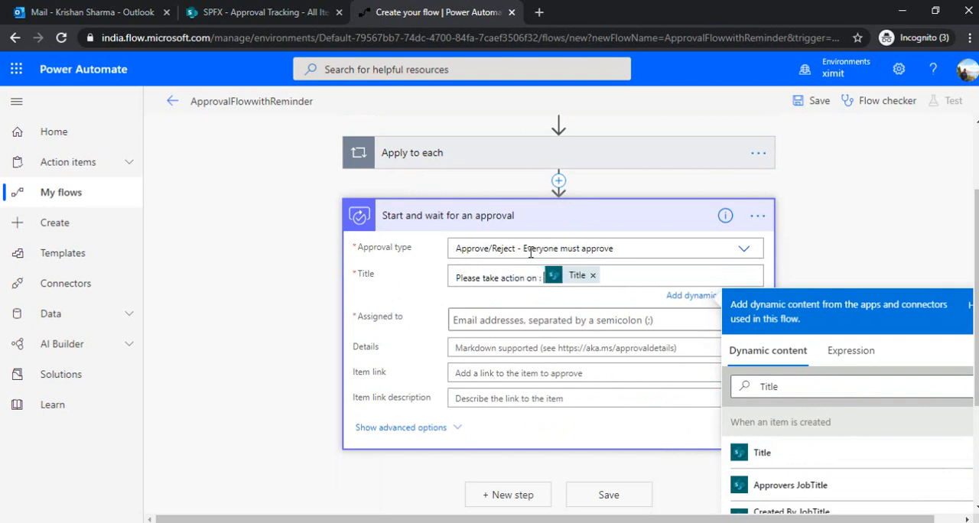
Assign the approval to the approvers variable
{"action": "left_click", "coordinate": [547, 321]}
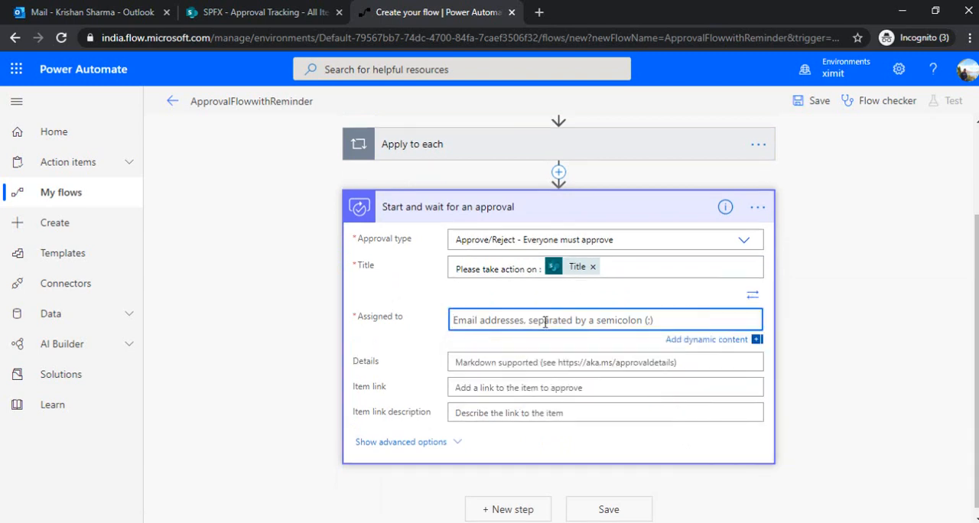
{"action": "left_click", "coordinate": [705, 342]}
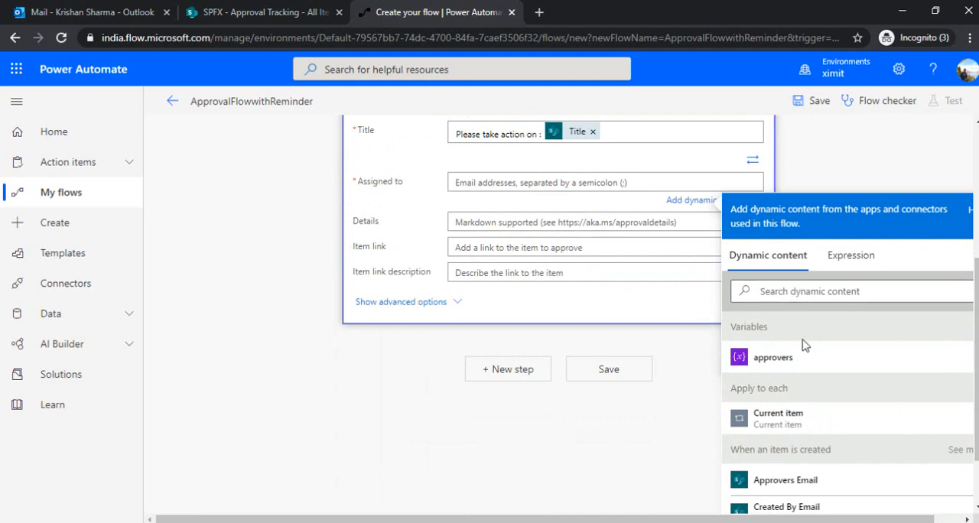
{"action": "left_click", "coordinate": [793, 364]}
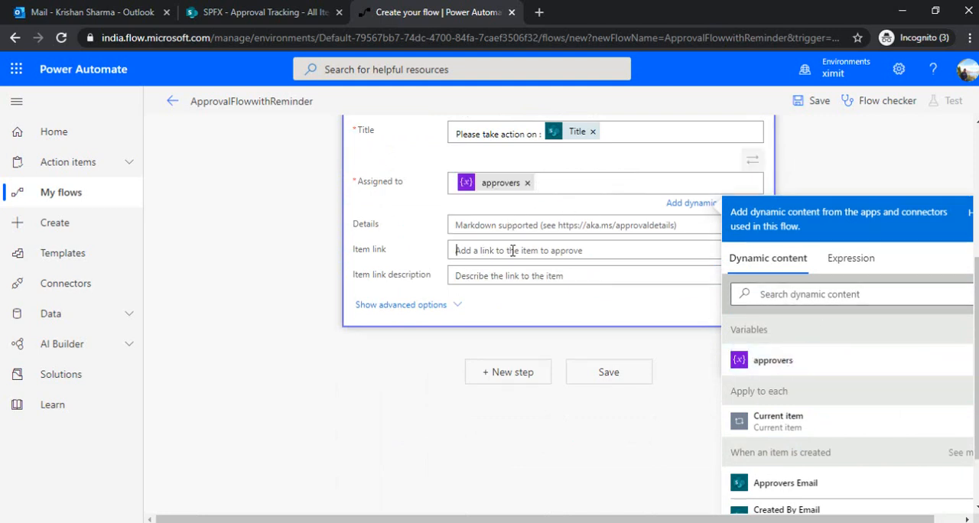
Set the approval's item link to the dynamic content Link to item
{"action": "left_click", "coordinate": [780, 358]}
{"action": "type", "text": "Link"}
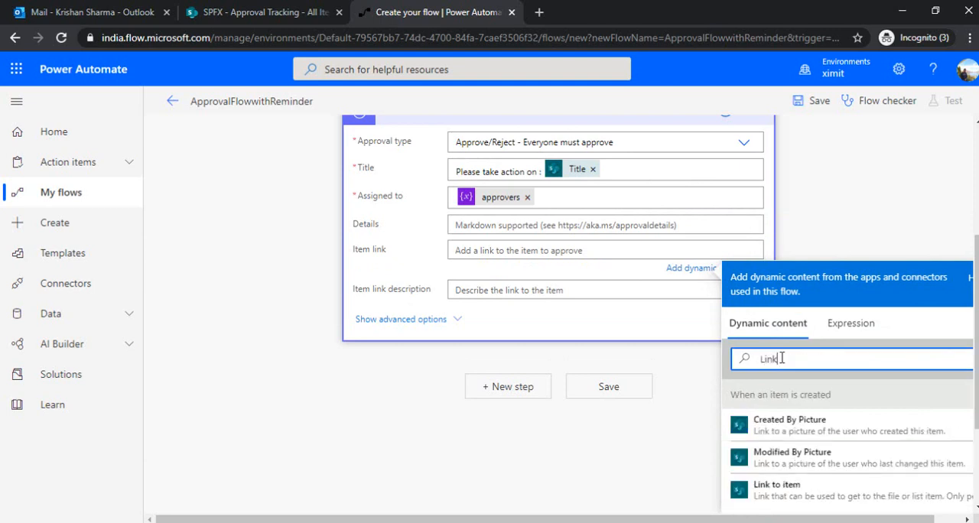
{"action": "type", "text": " to"}
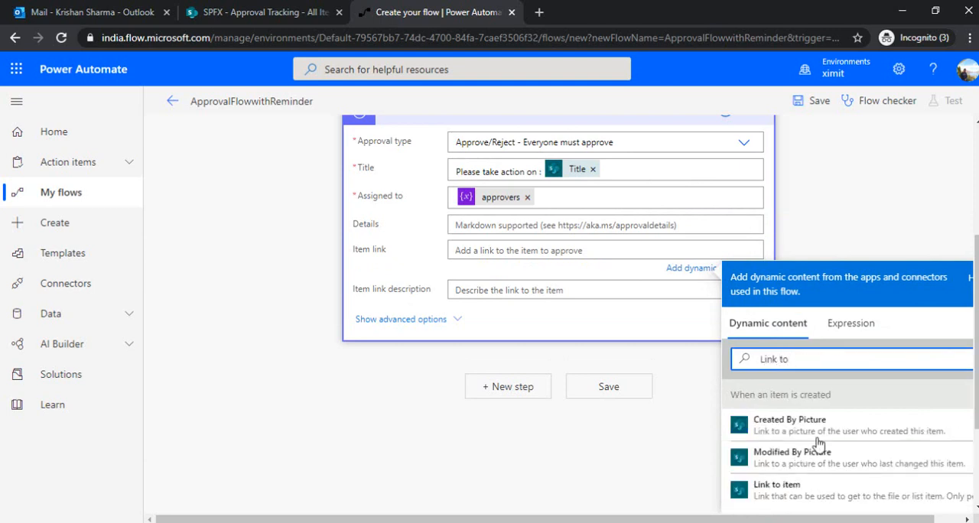
{"action": "left_click", "coordinate": [776, 490]}
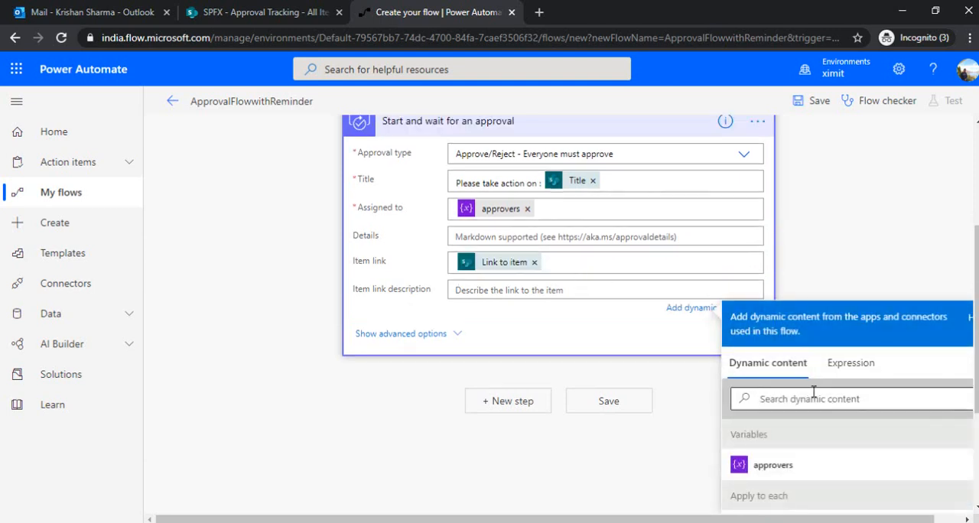
Set the item link description to the trigger item's Title and collapse the approval action
{"action": "left_click", "coordinate": [812, 395]}
{"action": "type", "text": "Title"}
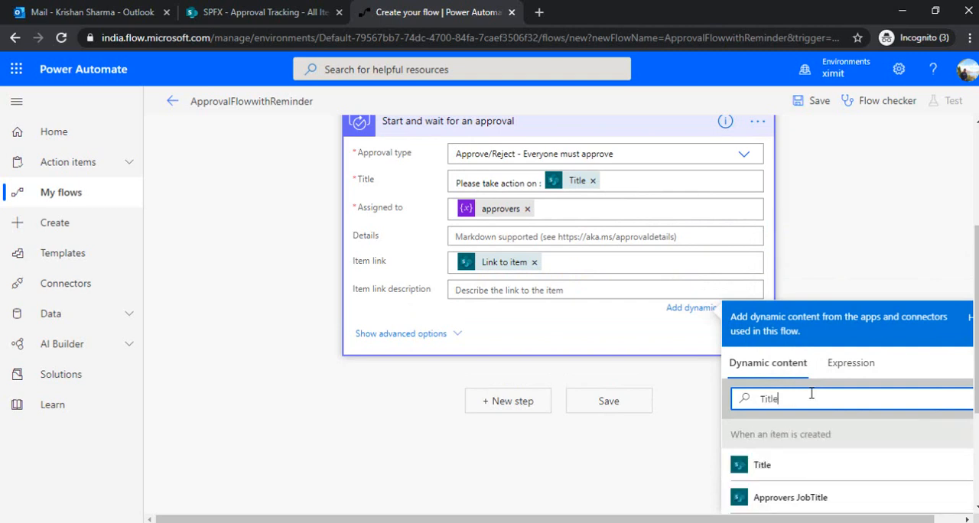
{"action": "left_click", "coordinate": [788, 464]}
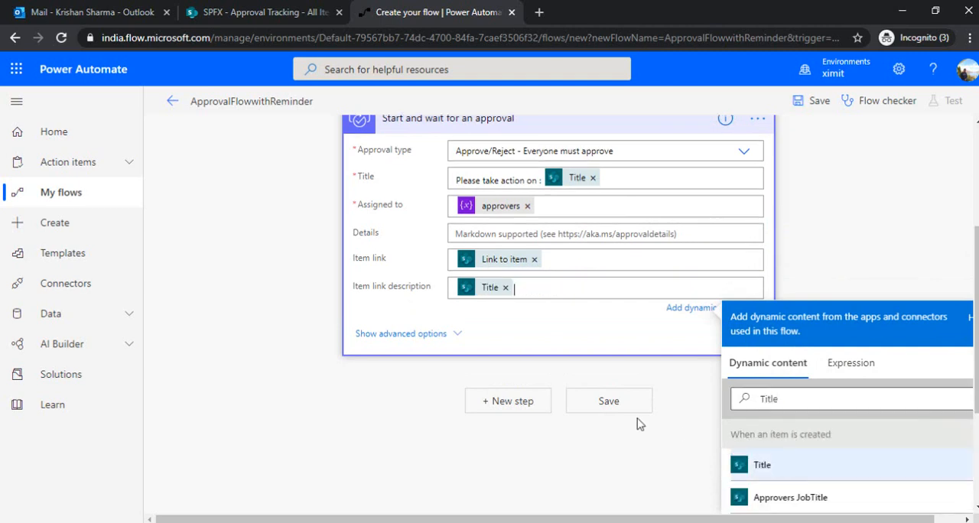
{"action": "left_click", "coordinate": [546, 372]}
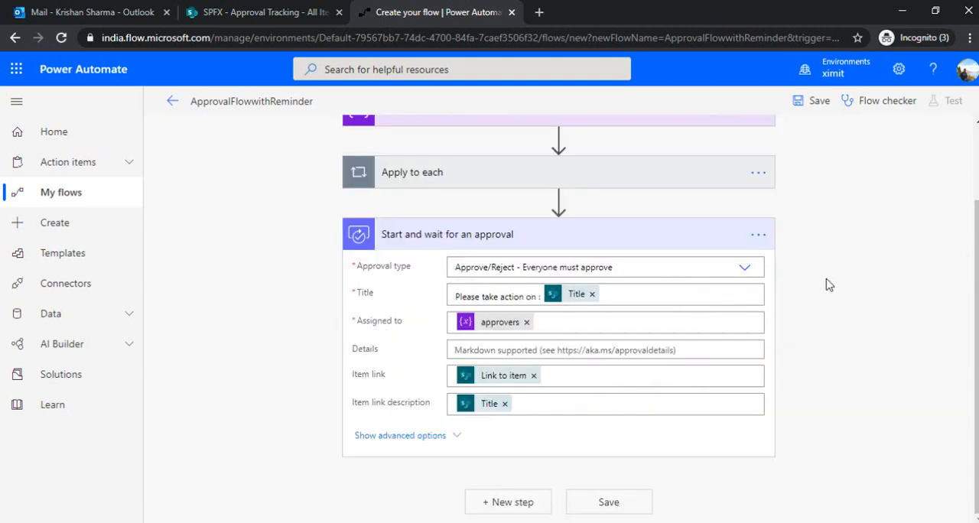
{"action": "left_click", "coordinate": [669, 232]}
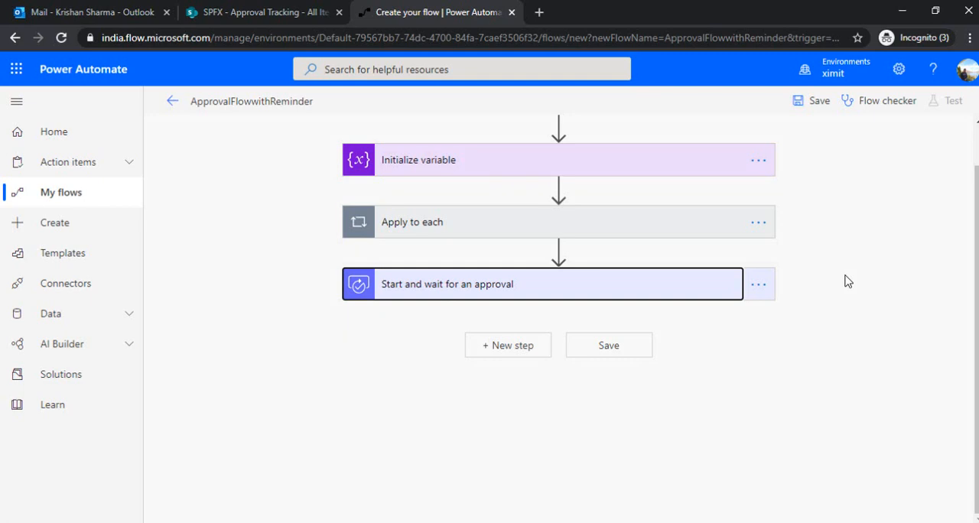
Add a second Initialize variable action between Apply to each and Start and wait for an approval
{"action": "mouse_move", "coordinate": [562, 252]}
{"action": "left_click", "coordinate": [561, 251]}
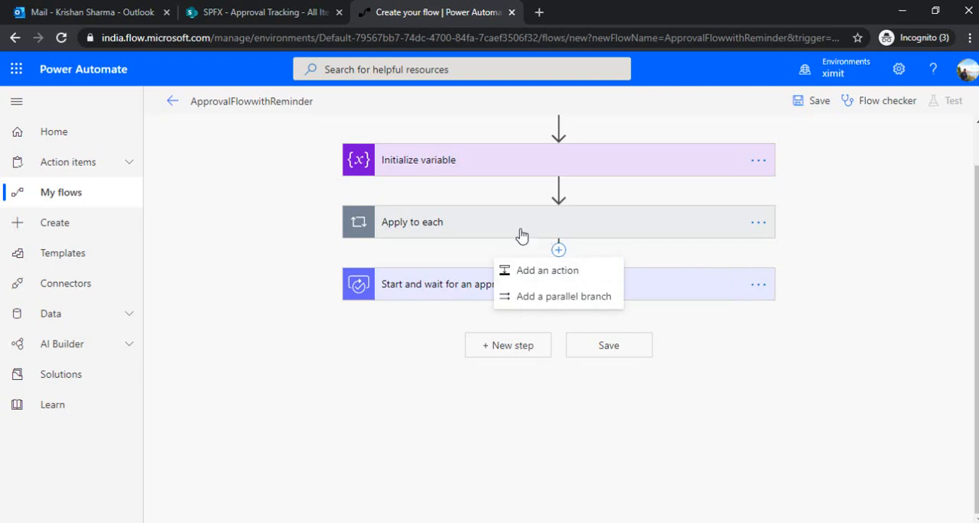
{"action": "left_click", "coordinate": [554, 273]}
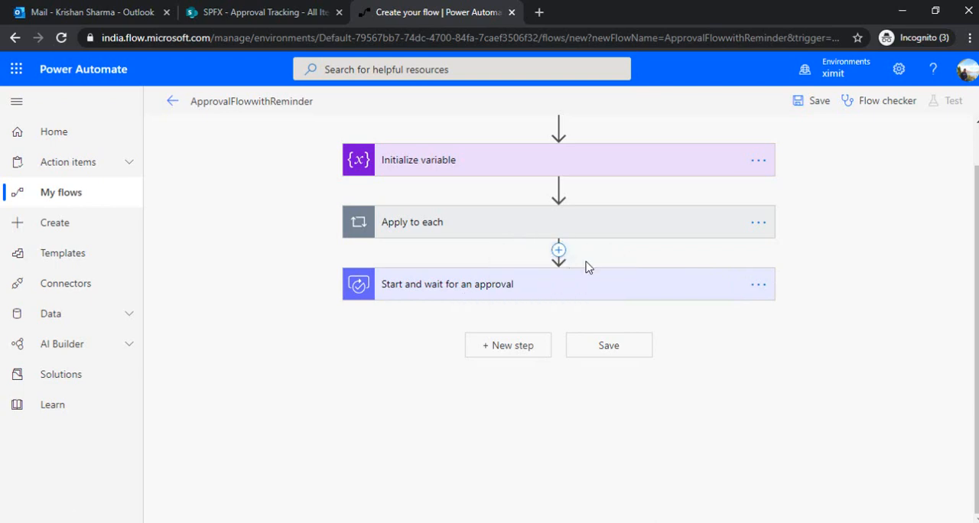
{"action": "type", "text": "initiali"}
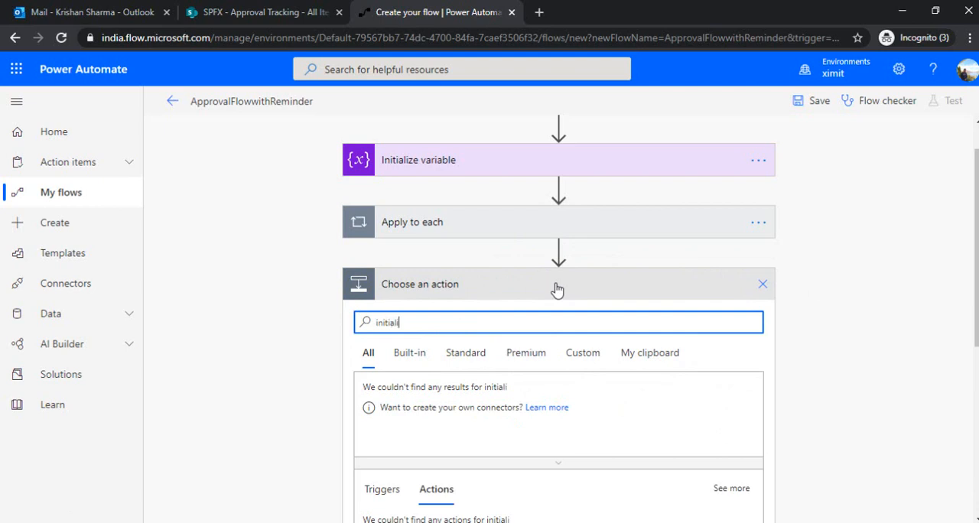
{"action": "type", "text": "ze"}
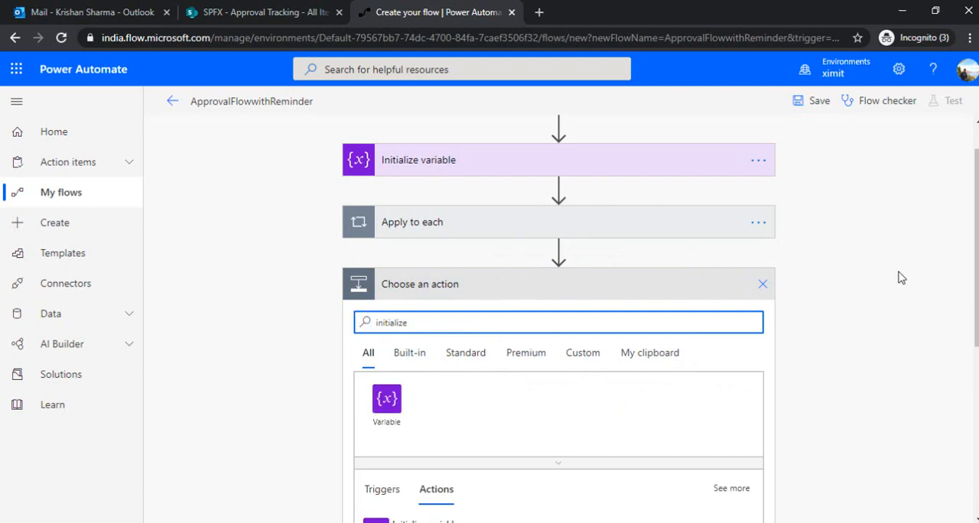
{"action": "scroll", "coordinate": [910, 299], "scroll_direction": "down", "scroll_amount": 2}
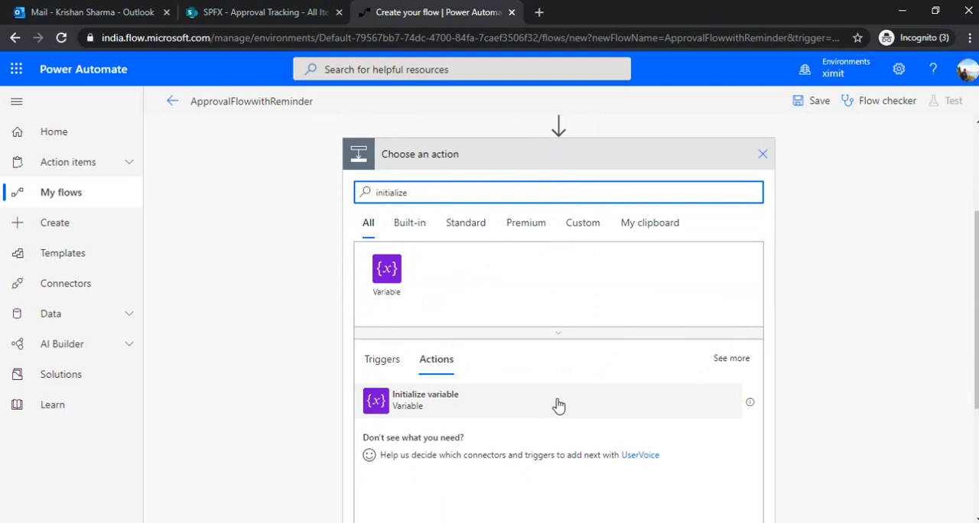
{"action": "left_click", "coordinate": [558, 405]}
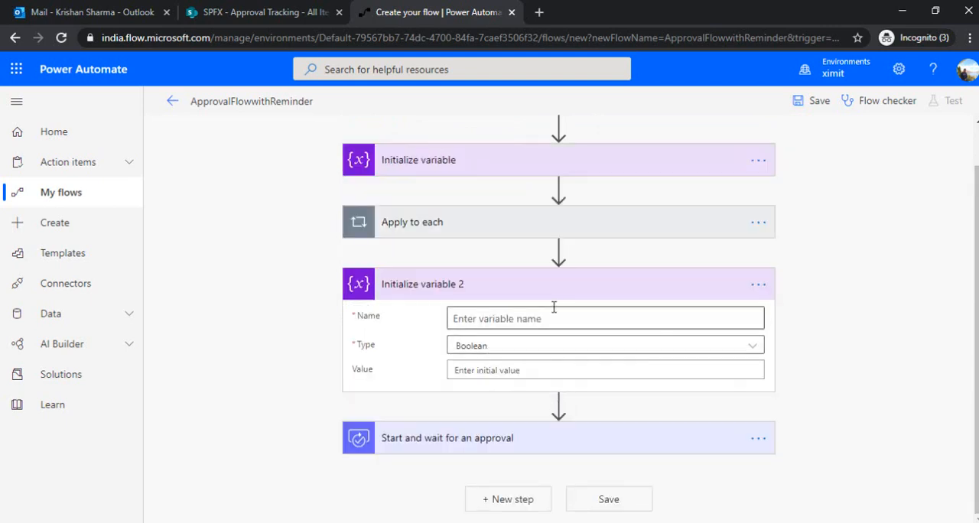
Name the new Boolean variable stopReminder, set its initial value to false, and collapse the action
{"action": "left_click", "coordinate": [486, 319]}
{"action": "type", "text": "stopReminder"}
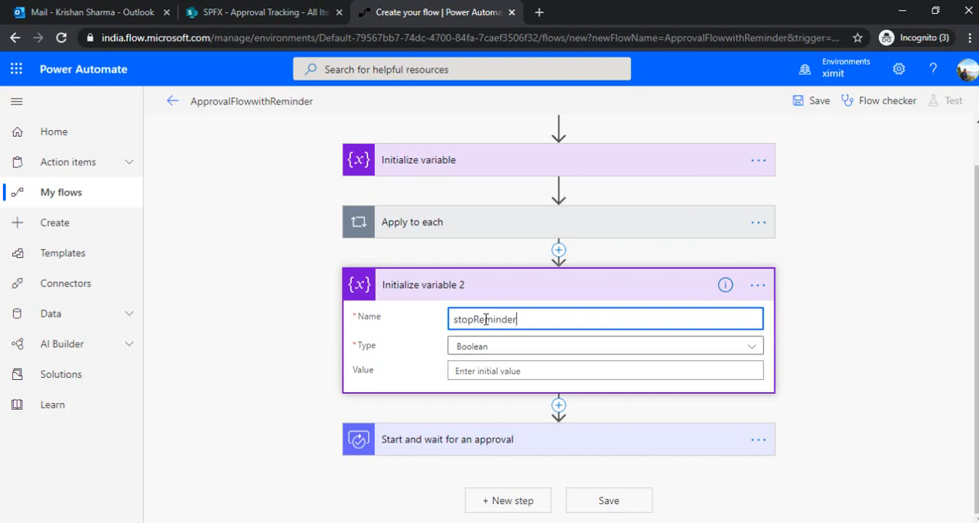
{"action": "left_click", "coordinate": [481, 371]}
{"action": "type", "text": "false"}
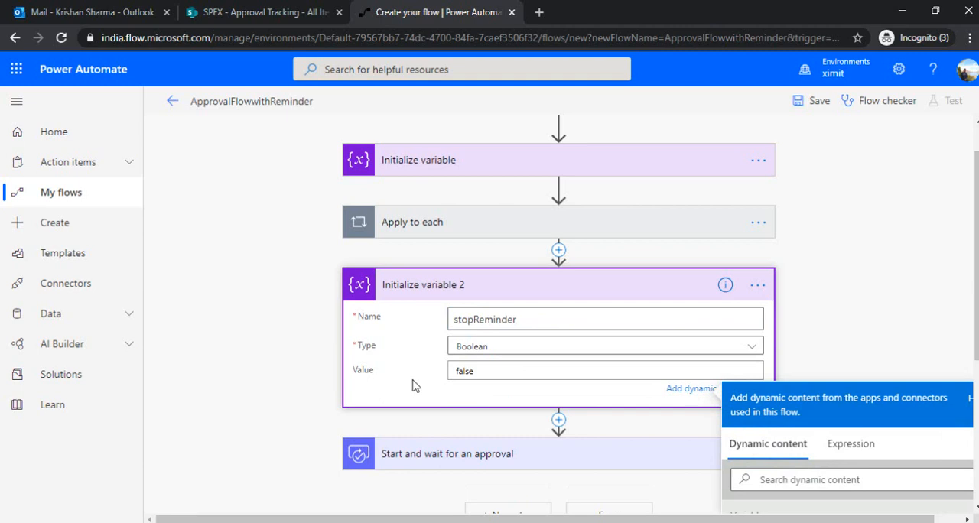
{"action": "left_click", "coordinate": [404, 389]}
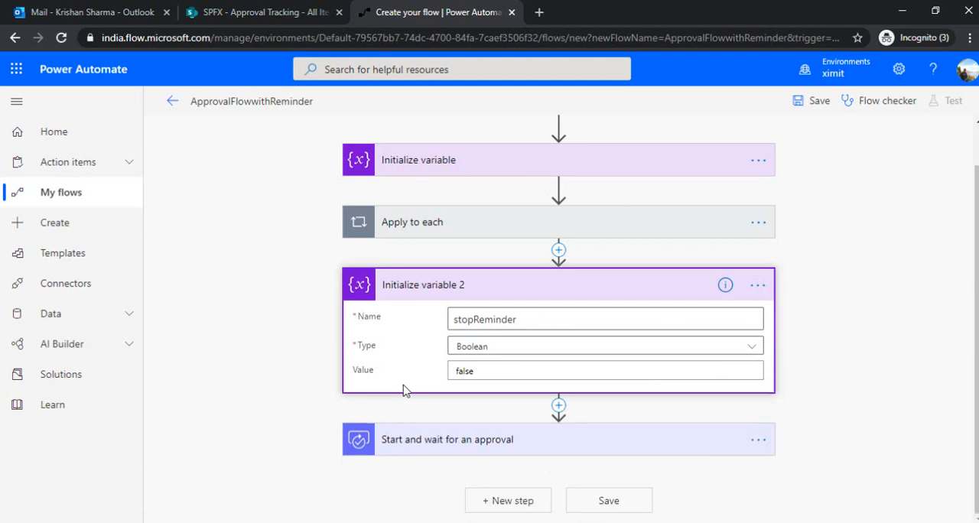
{"action": "left_click", "coordinate": [614, 291]}
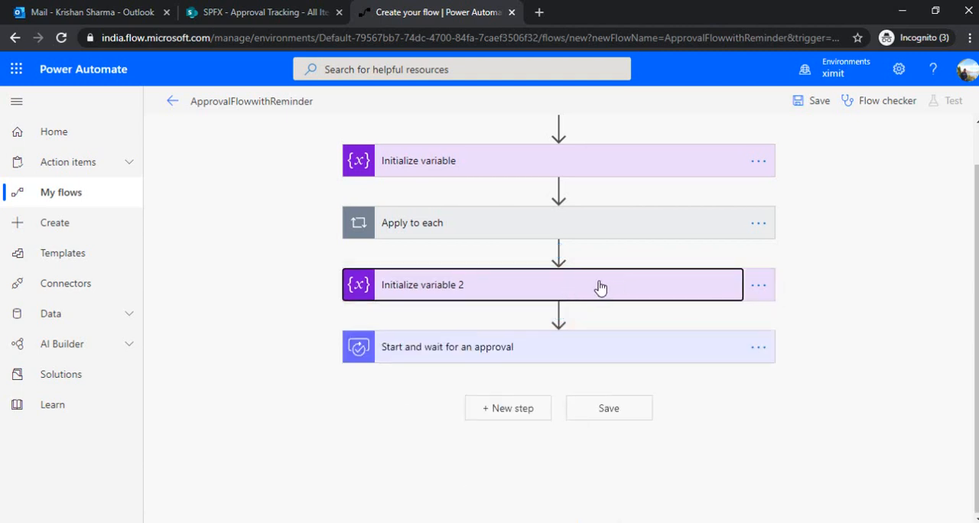
{"action": "left_click", "coordinate": [597, 287]}
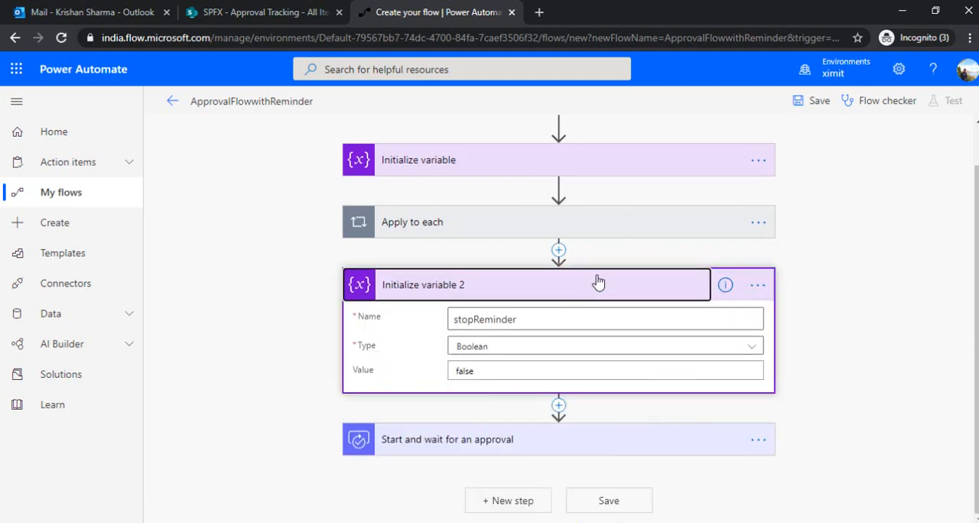
{"action": "left_click", "coordinate": [598, 282]}
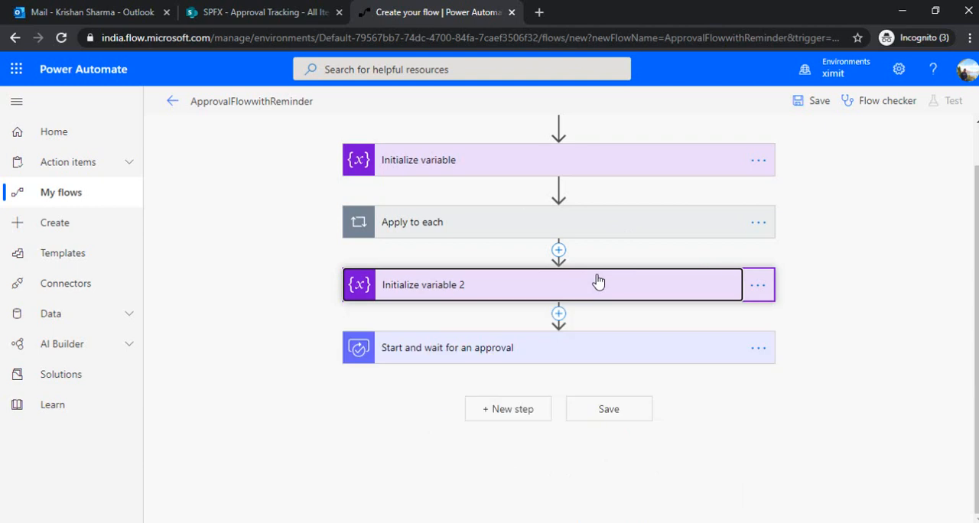
Add a parallel branch between Initialize variable 2 and Start and wait for an approval
{"action": "left_click", "coordinate": [559, 317]}
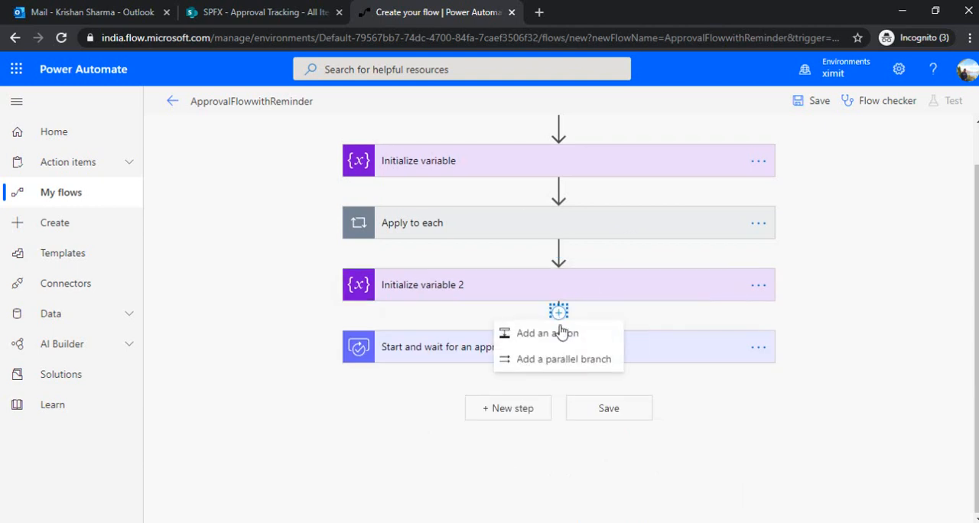
{"action": "left_click", "coordinate": [558, 361]}
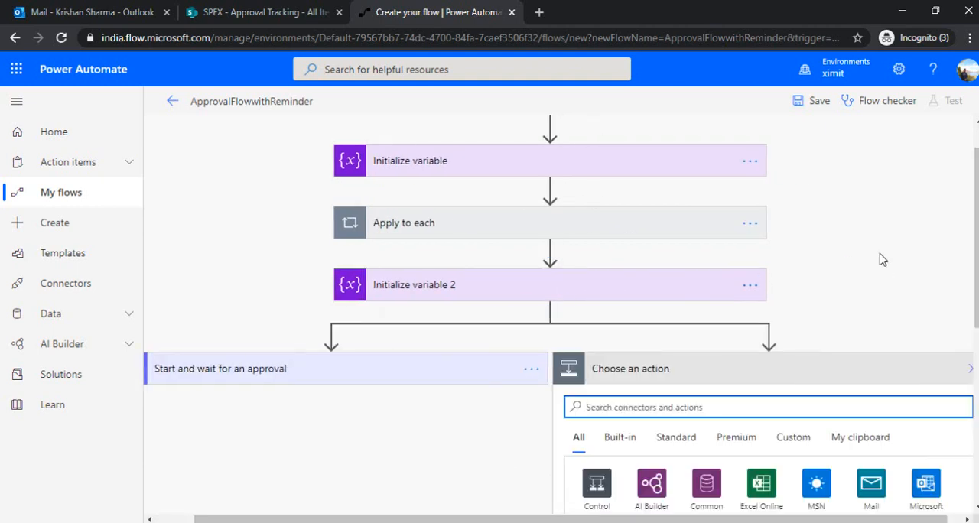
{"action": "left_click_drag", "start_coordinate": [499, 518], "coordinate": [419, 521]}
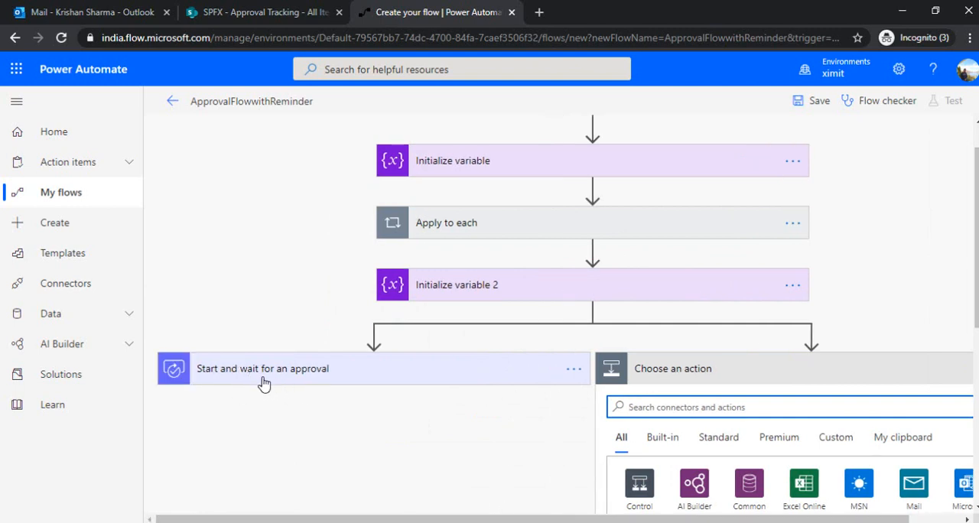
Add a Delay action to the new parallel branch beside Start and wait for an approval, with a delay of 1 minute
{"action": "left_click_drag", "start_coordinate": [601, 518], "coordinate": [662, 519]}
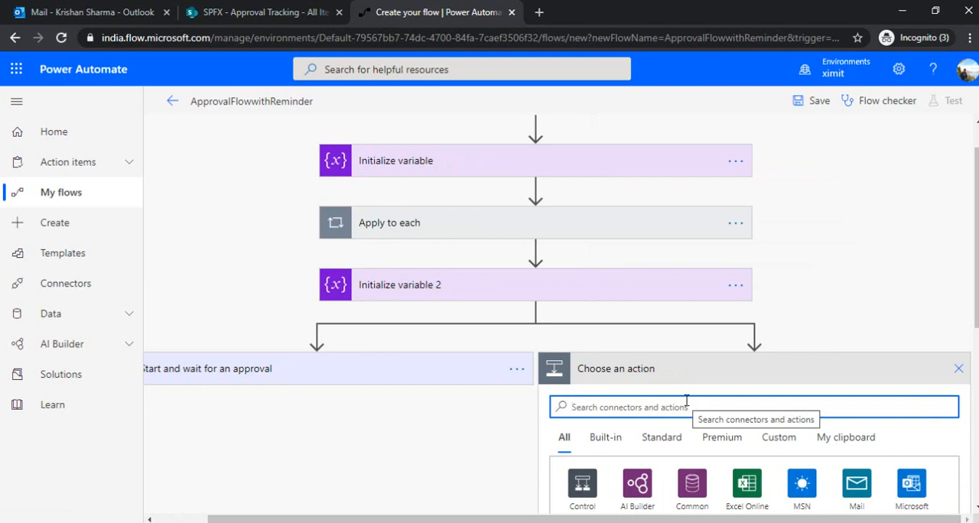
{"action": "type", "text": "d"}
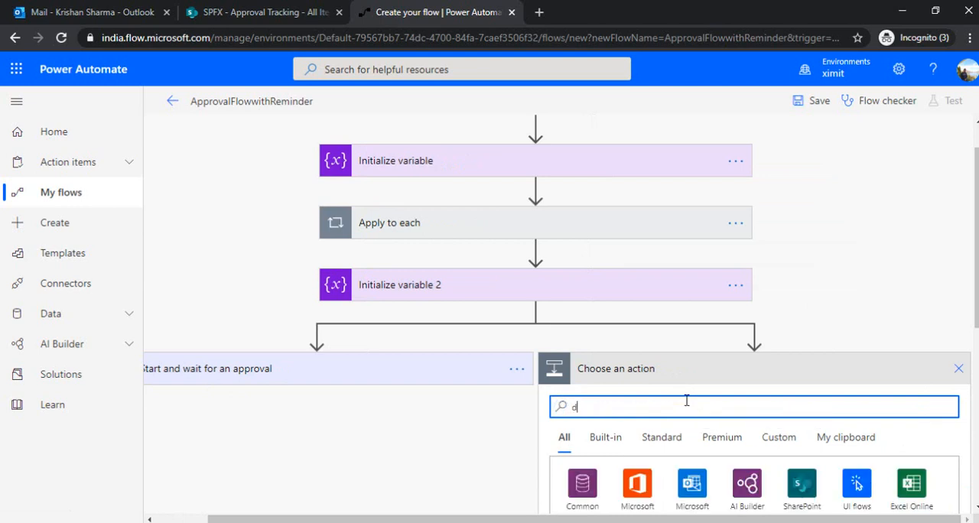
{"action": "type", "text": "elay"}
{"action": "scroll", "coordinate": [612, 398], "scroll_direction": "down", "scroll_amount": 3}
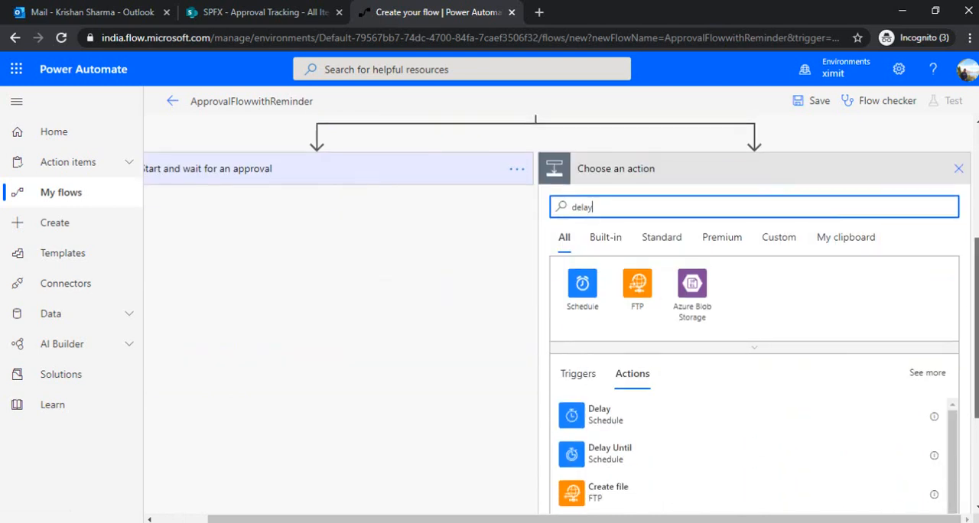
{"action": "left_click", "coordinate": [612, 410]}
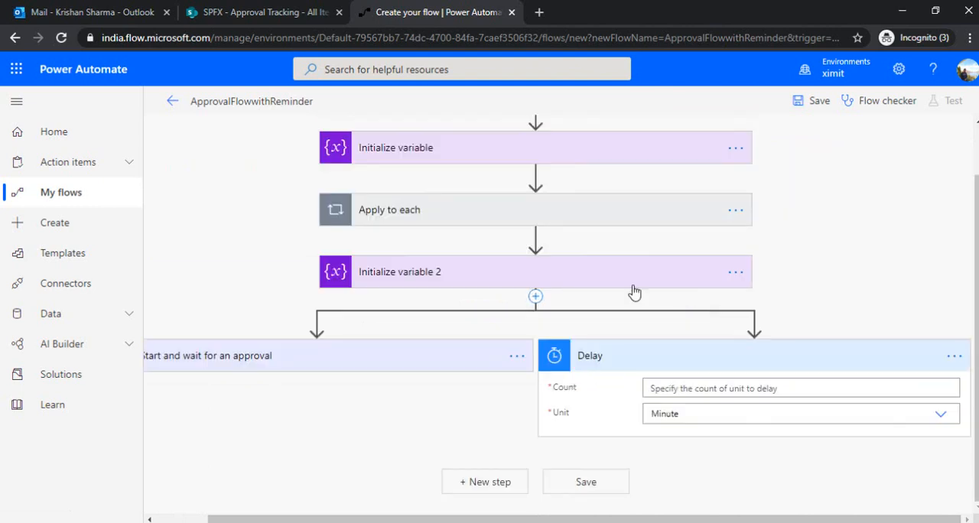
{"action": "left_click", "coordinate": [672, 389]}
{"action": "type", "text": "1"}
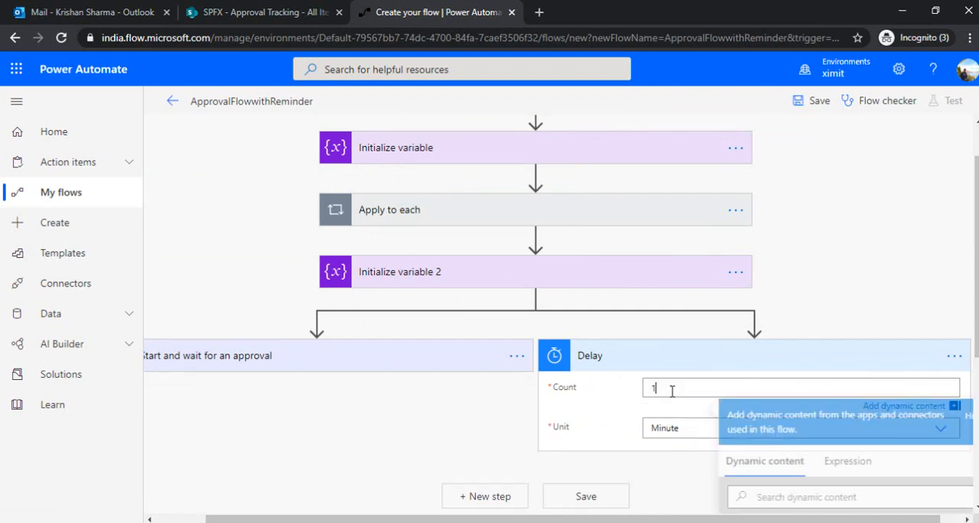
{"action": "left_click", "coordinate": [620, 432]}
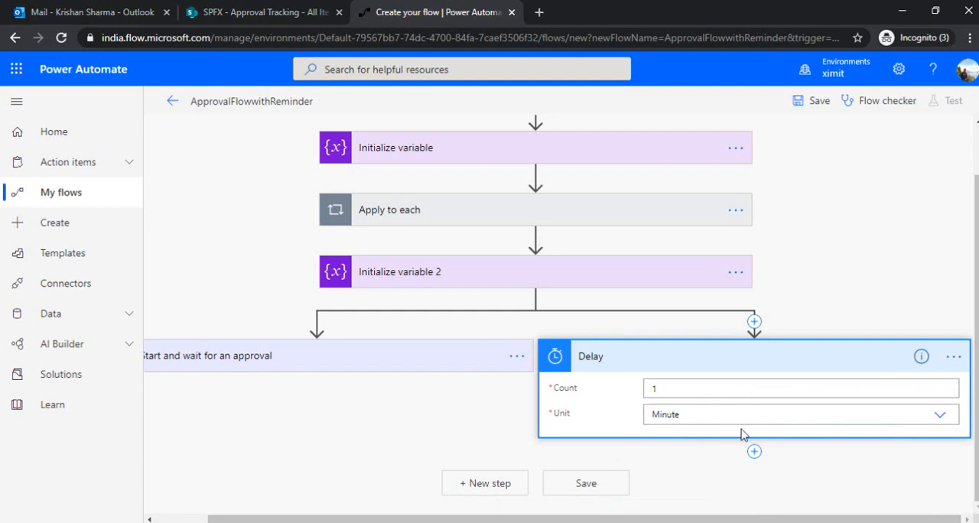
Add a Do until loop below the Delay action in the reminder branch
{"action": "left_click", "coordinate": [754, 452]}
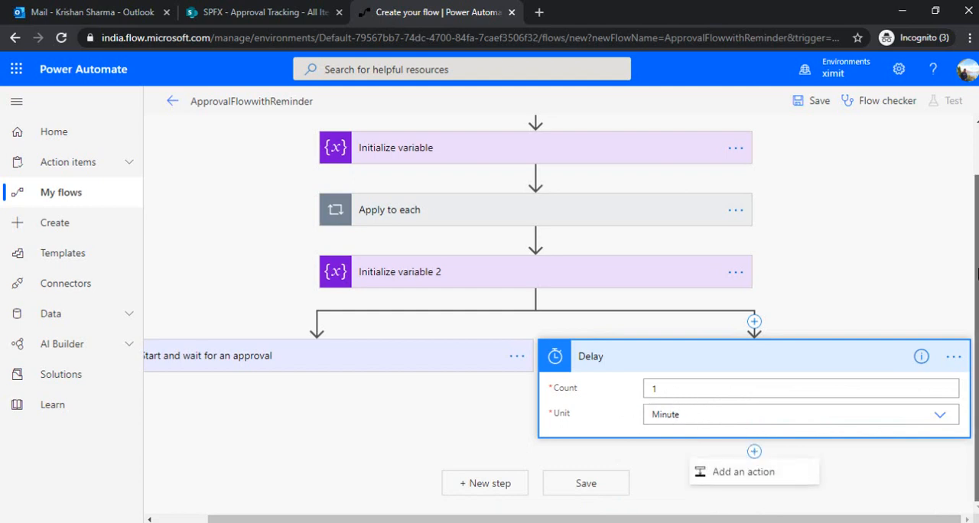
{"action": "left_click", "coordinate": [744, 472]}
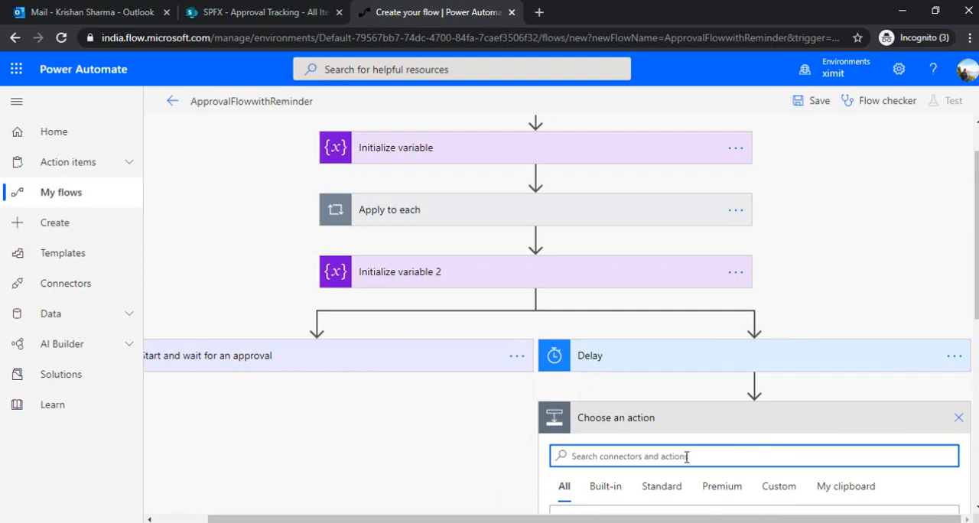
{"action": "type", "text": "DO un"}
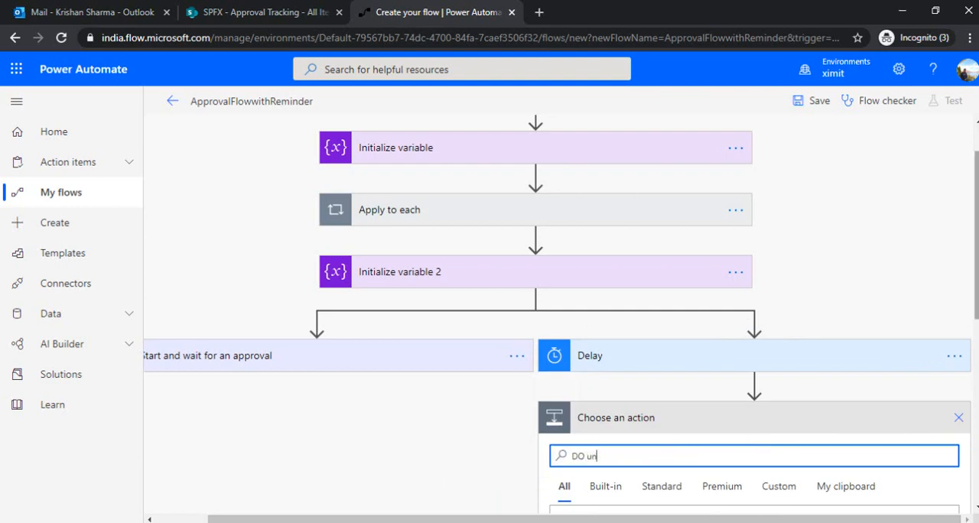
{"action": "left_click_drag", "start_coordinate": [976, 262], "coordinate": [972, 372]}
{"action": "type", "text": "un"}
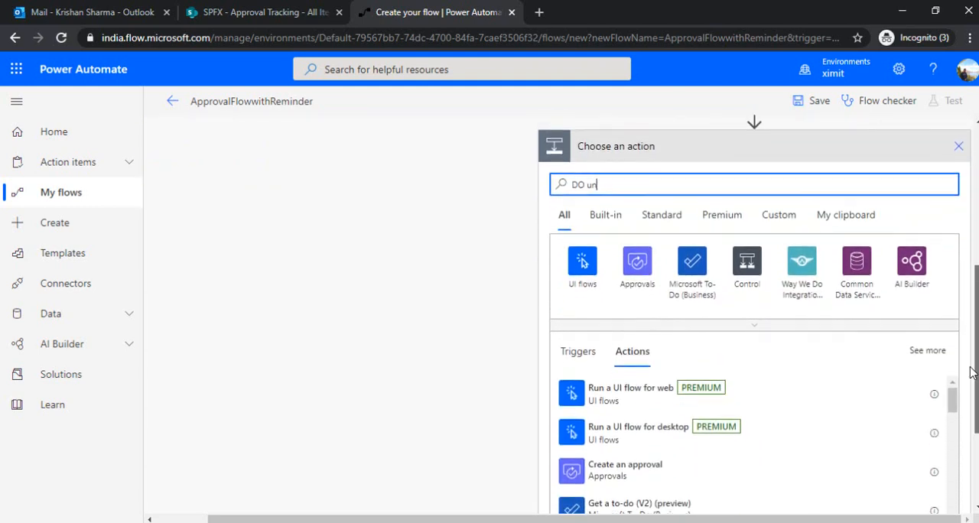
{"action": "key", "text": "BackSpace"}
{"action": "key", "text": "BackSpace"}
{"action": "key", "text": "BackSpace"}
{"action": "key", "text": "BackSpace"}
{"action": "type", "text": "o u"}
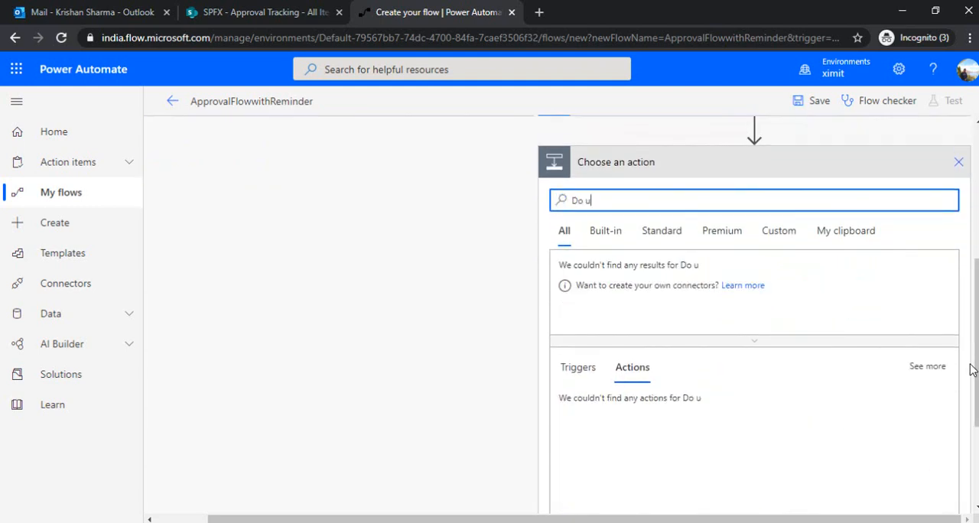
{"action": "type", "text": "nit"}
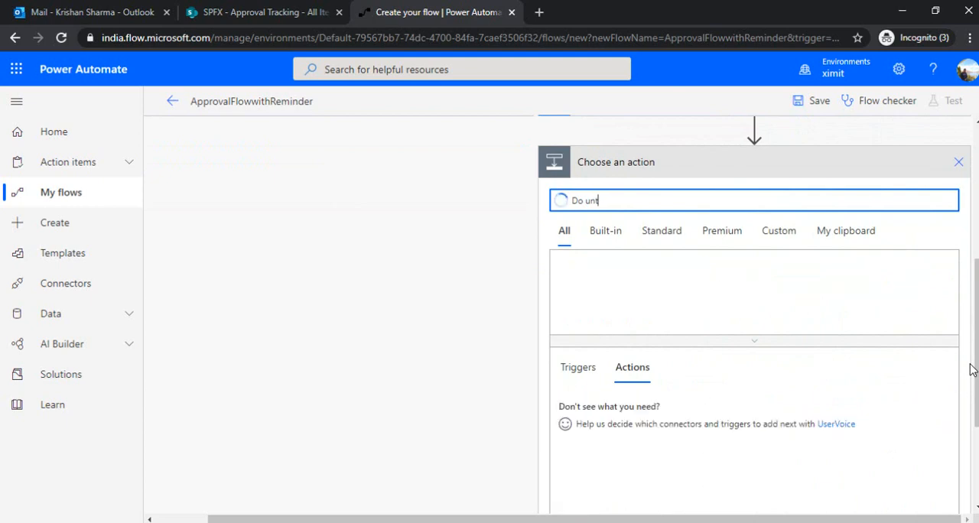
{"action": "key", "text": "BackSpace"}
{"action": "key", "text": "BackSpace"}
{"action": "type", "text": "t"}
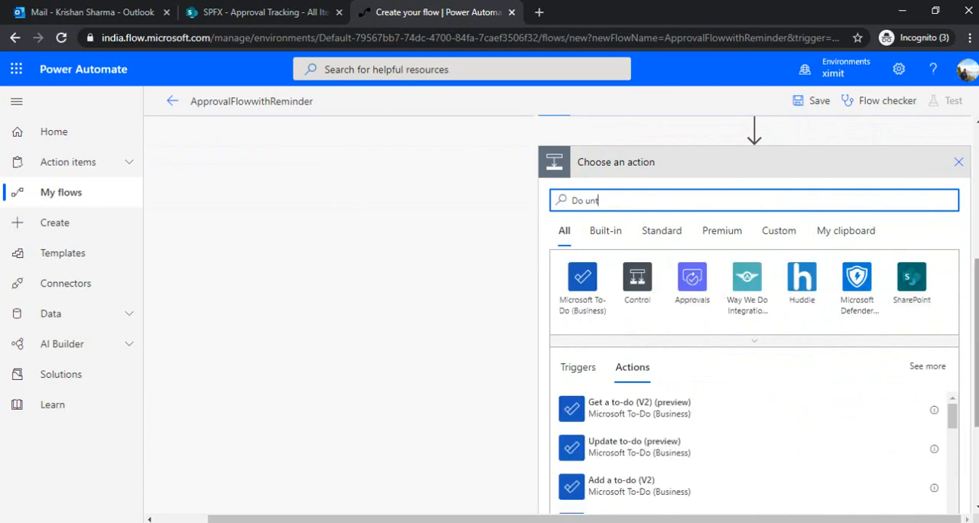
{"action": "scroll", "coordinate": [717, 284], "scroll_direction": "down", "scroll_amount": 2}
{"action": "scroll", "coordinate": [620, 210], "scroll_direction": "up", "scroll_amount": 2}
{"action": "key", "text": "BackSpace"}
{"action": "key", "text": "BackSpace"}
{"action": "key", "text": "BackSpace"}
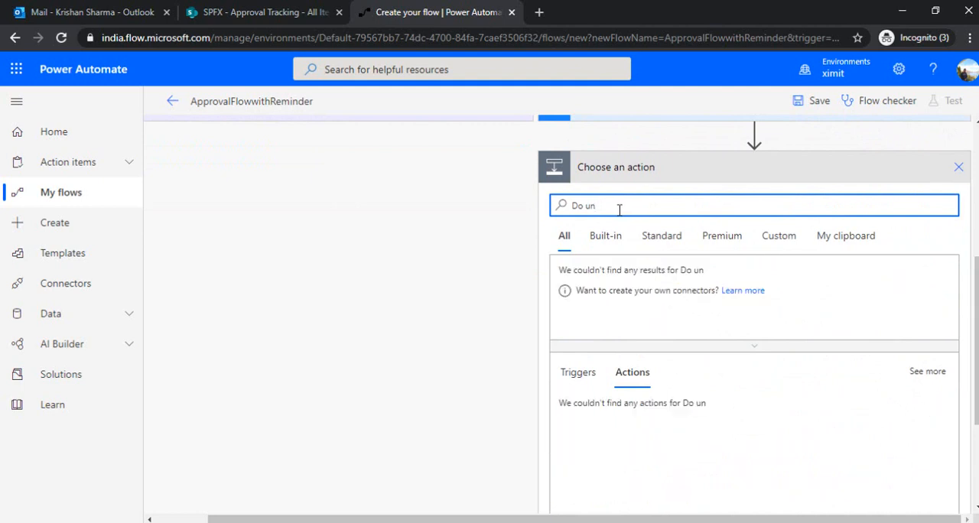
{"action": "key", "text": "BackSpace"}
{"action": "type", "text": "Un"}
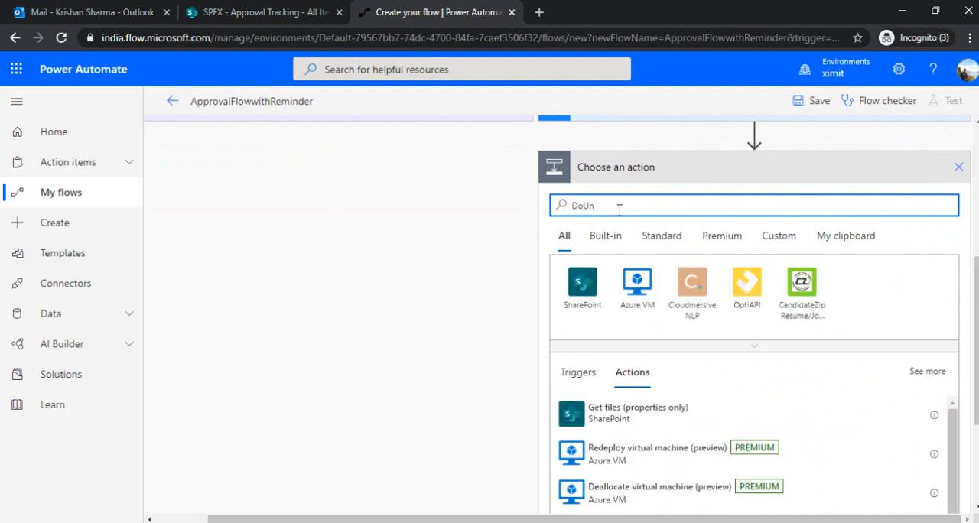
{"action": "left_click", "coordinate": [627, 419]}
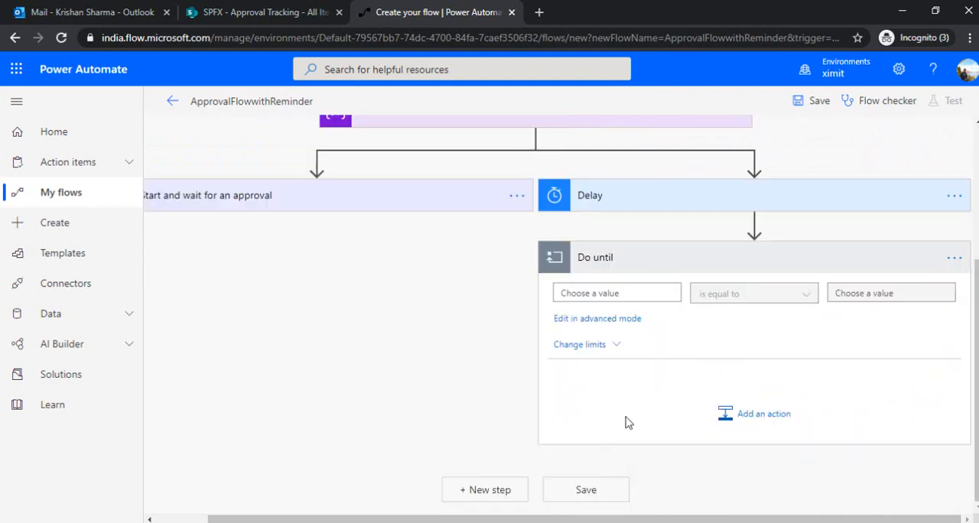
Set the Do until condition to stopReminder is equal to true
{"action": "left_click", "coordinate": [636, 295]}
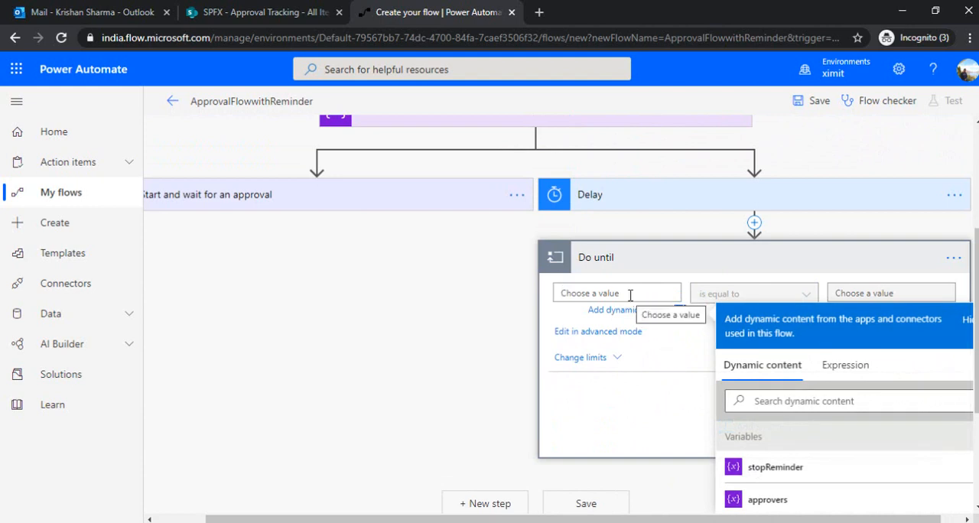
{"action": "left_click", "coordinate": [772, 467]}
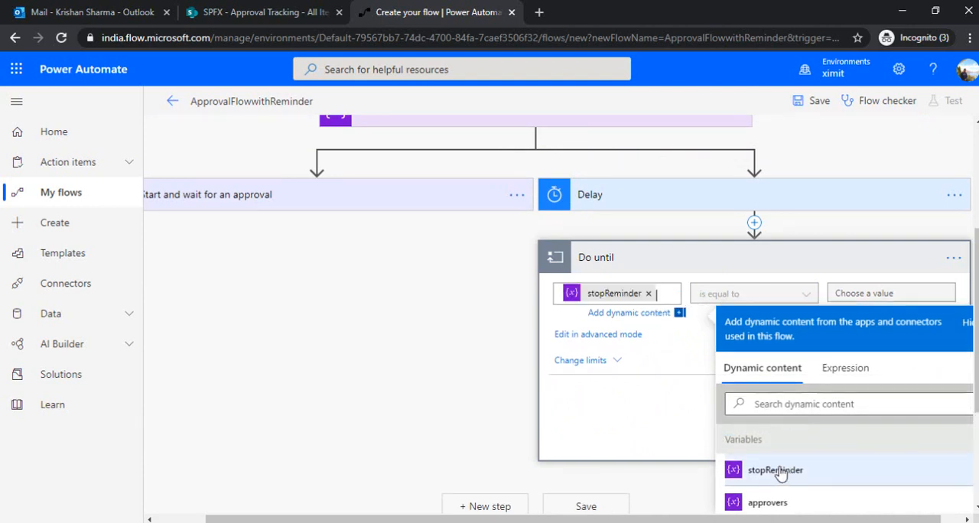
{"action": "left_click", "coordinate": [698, 351]}
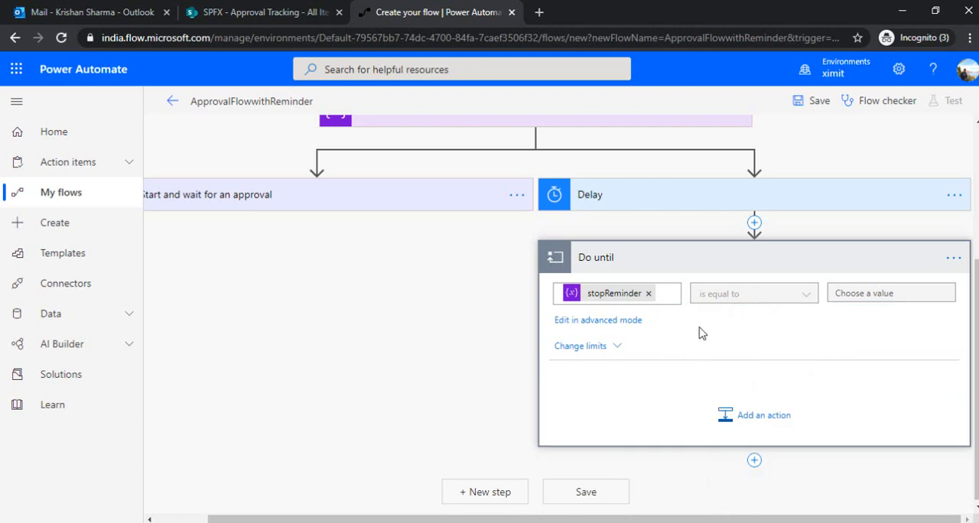
{"action": "left_click", "coordinate": [589, 322]}
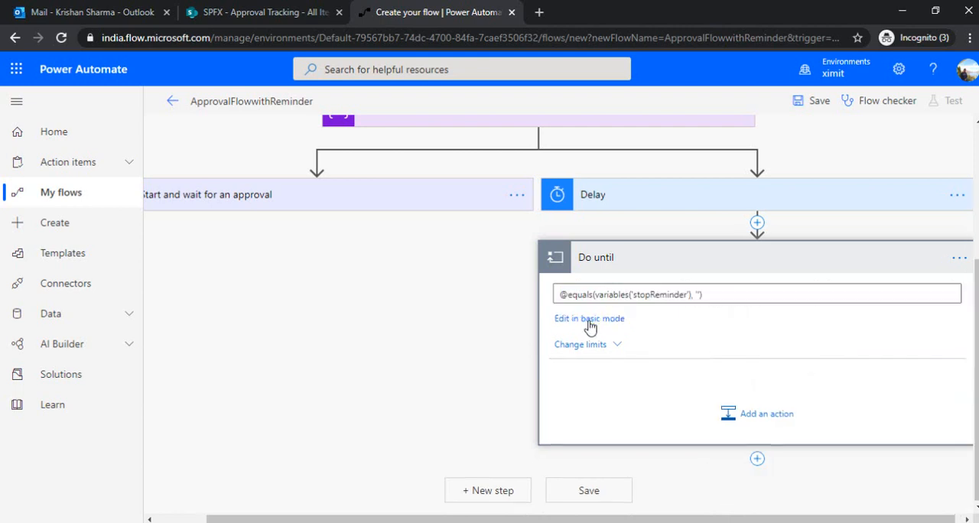
{"action": "left_click", "coordinate": [591, 321]}
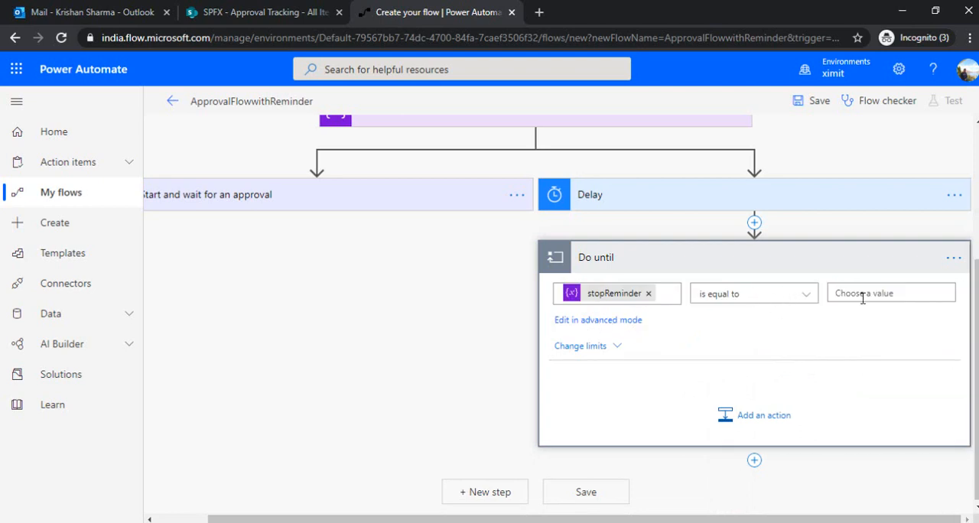
{"action": "left_click", "coordinate": [837, 293]}
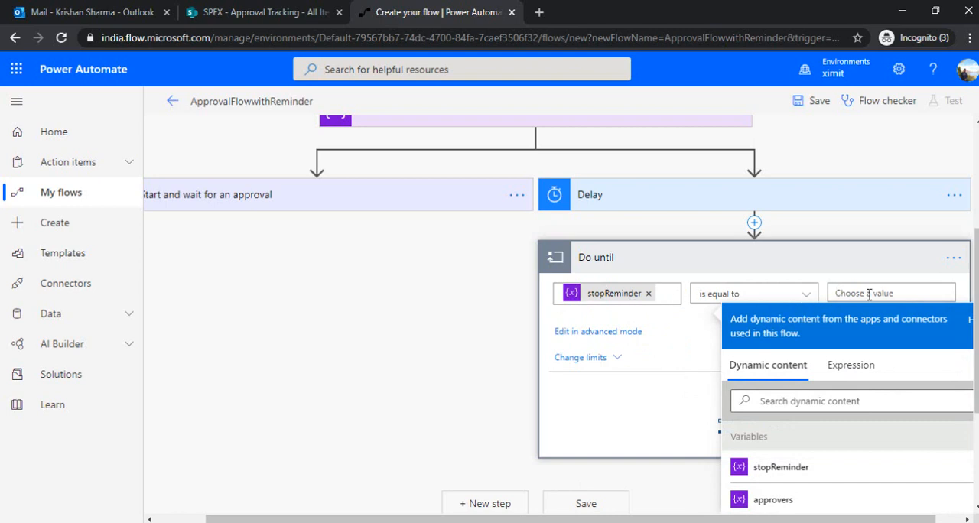
{"action": "type", "text": "true"}
{"action": "left_click", "coordinate": [688, 322]}
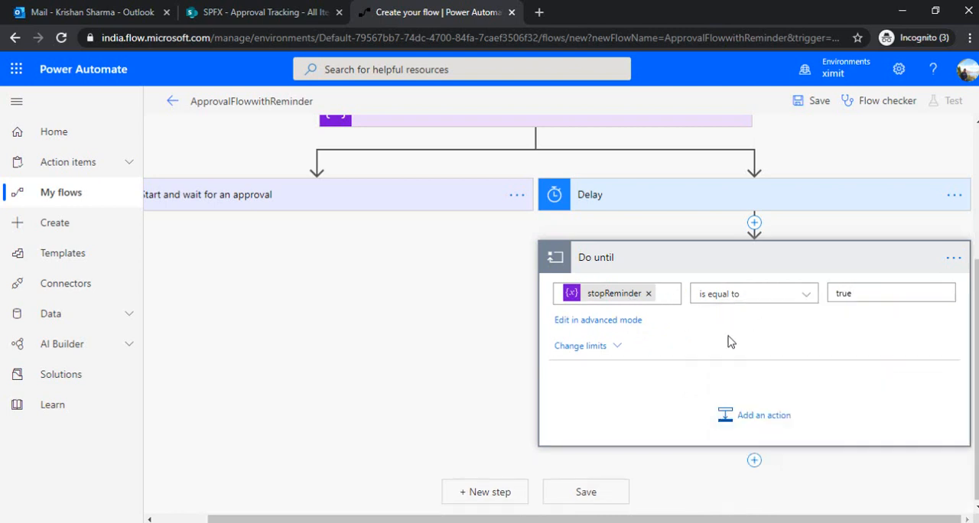
Add a Delay action of 1 minute inside the Do until loop
{"action": "left_click", "coordinate": [751, 418]}
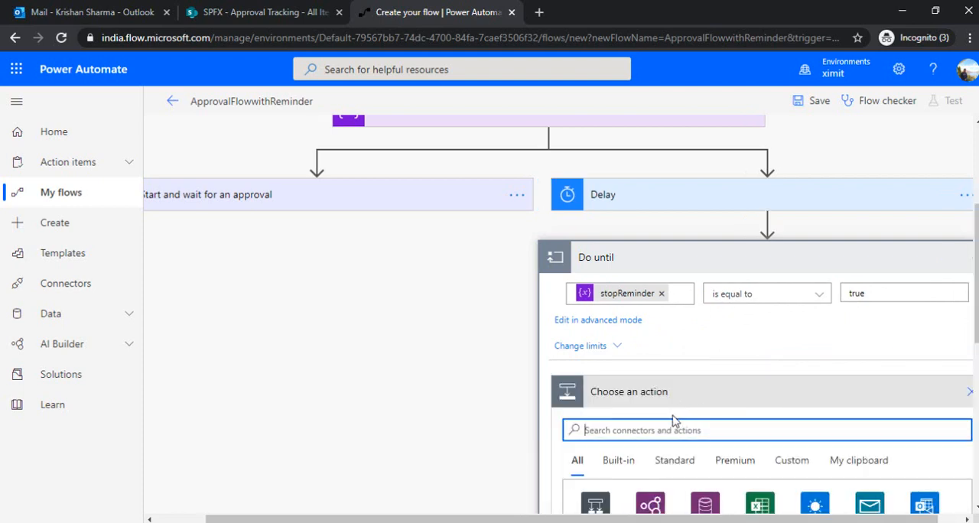
{"action": "type", "text": "delay"}
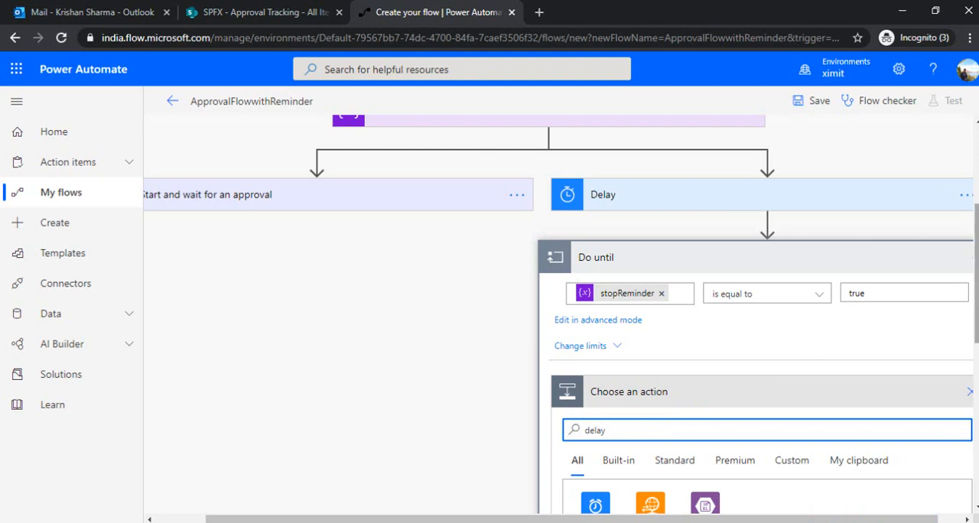
{"action": "scroll", "coordinate": [758, 314], "scroll_direction": "down", "scroll_amount": 3}
{"action": "left_click", "coordinate": [647, 409]}
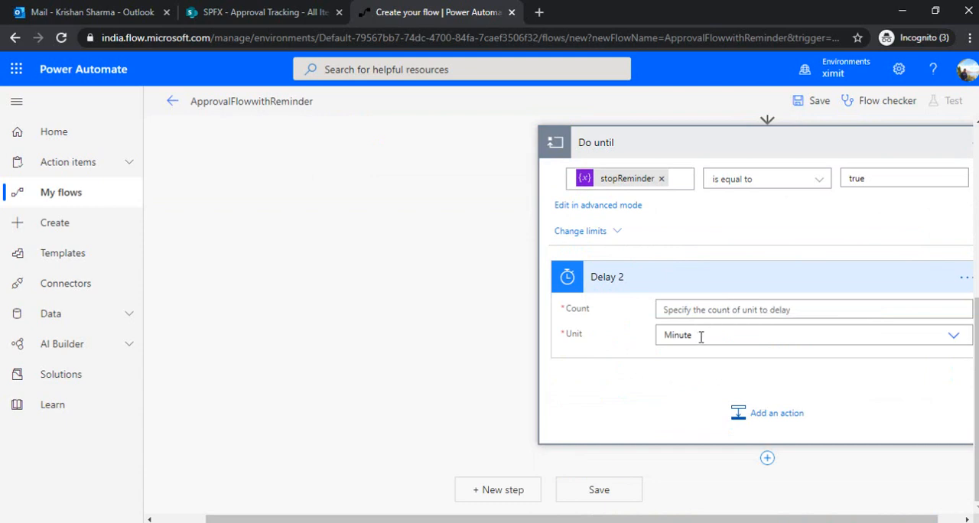
{"action": "left_click", "coordinate": [713, 313]}
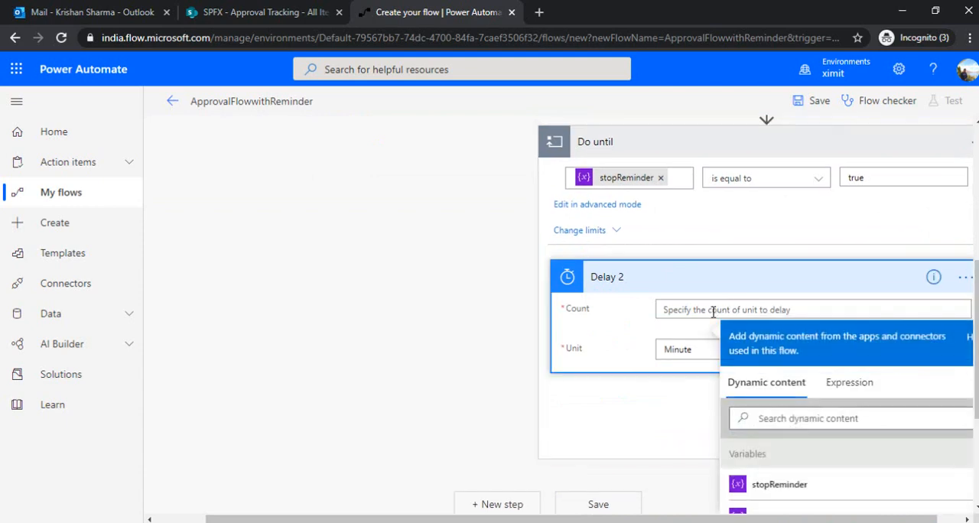
{"action": "type", "text": "1"}
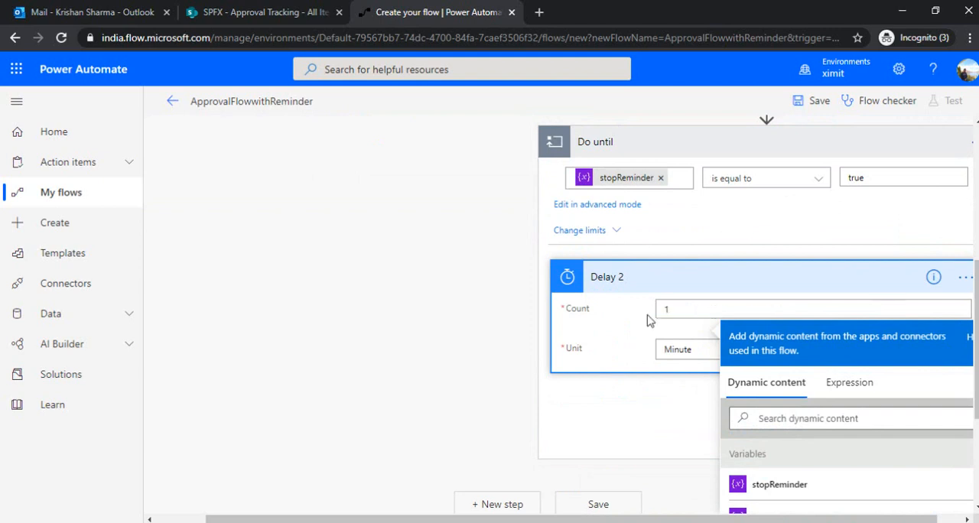
{"action": "left_click", "coordinate": [620, 325]}
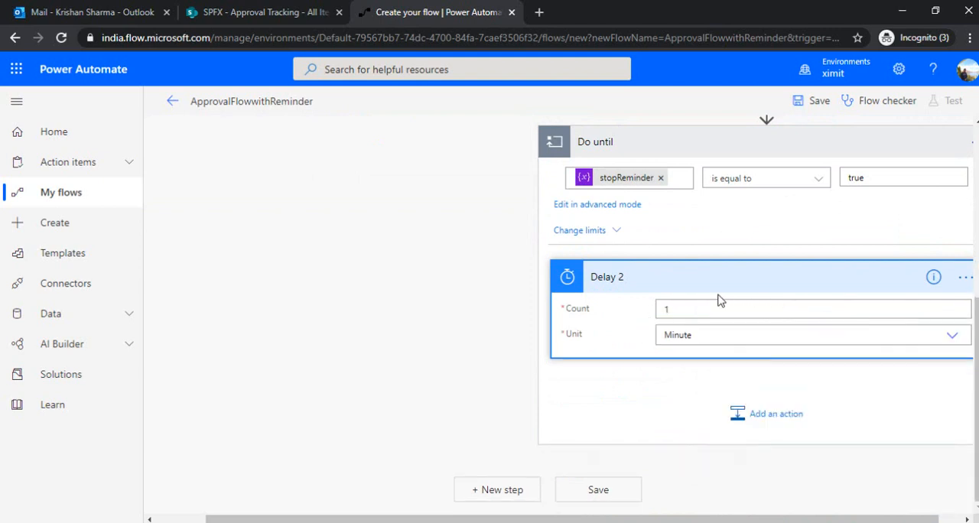
Add a Set variable action directly below Start and wait for an approval
{"action": "scroll", "coordinate": [966, 327], "scroll_direction": "up", "scroll_amount": 1}
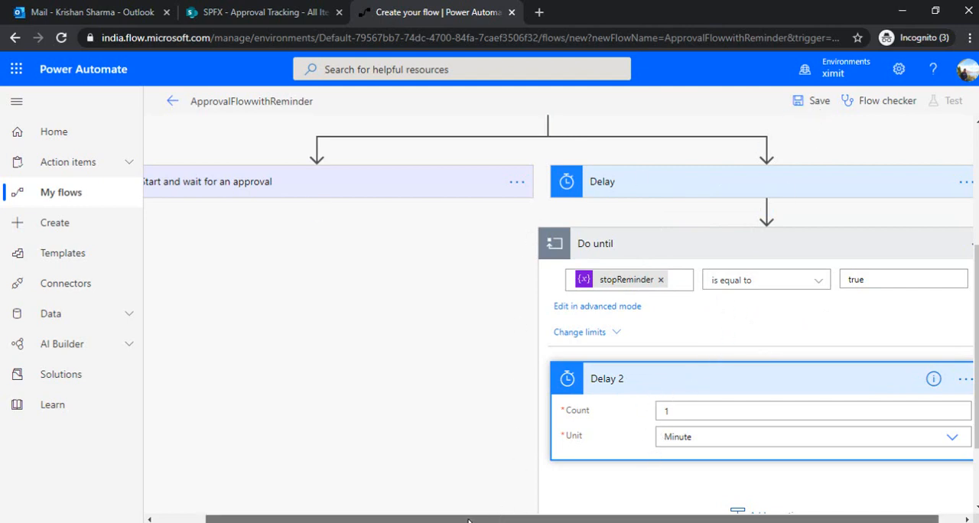
{"action": "left_click_drag", "start_coordinate": [503, 508], "coordinate": [454, 509]}
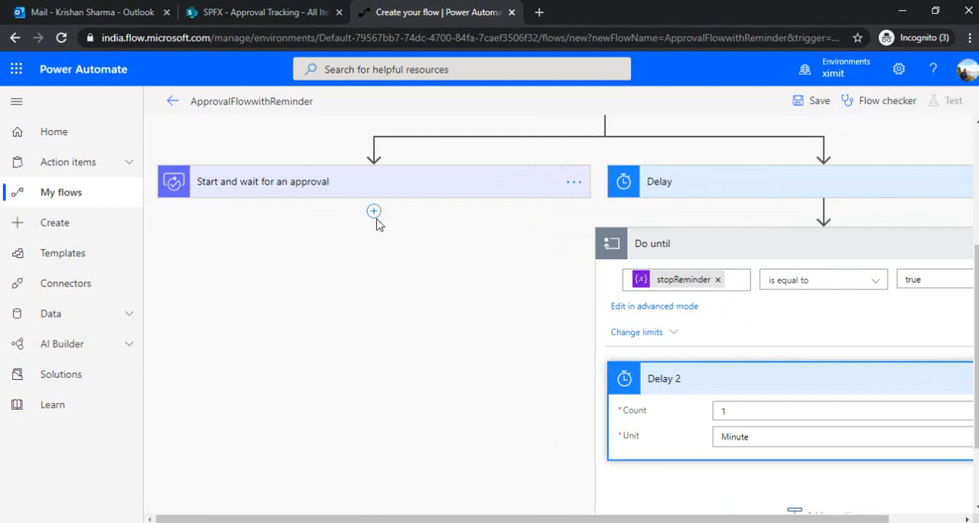
{"action": "left_click", "coordinate": [373, 211]}
{"action": "left_click", "coordinate": [394, 243]}
{"action": "type", "text": "set variab"}
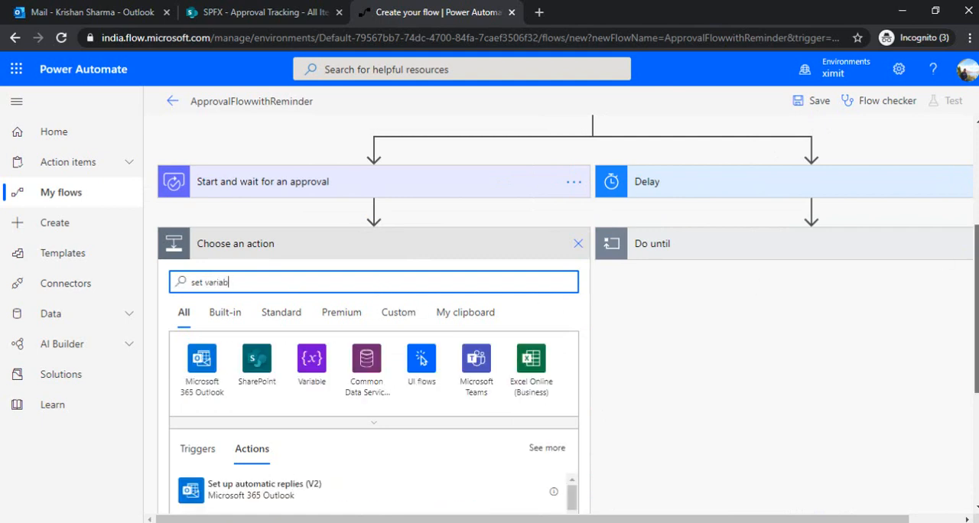
{"action": "scroll", "coordinate": [727, 321], "scroll_direction": "down", "scroll_amount": 2}
{"action": "left_click", "coordinate": [304, 447]}
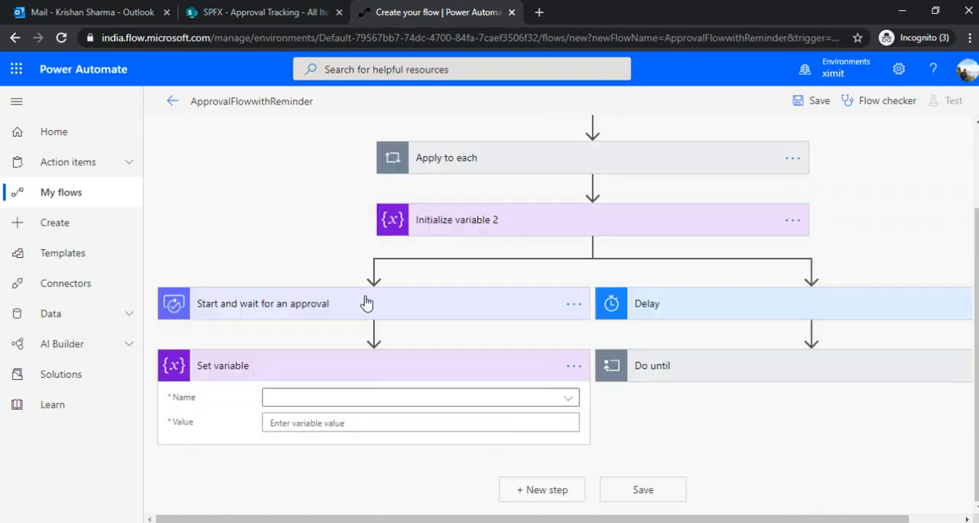
Choose stopReminder as the variable in the Set variable action and set its value to true
{"action": "left_click", "coordinate": [348, 398]}
{"action": "left_click", "coordinate": [335, 451]}
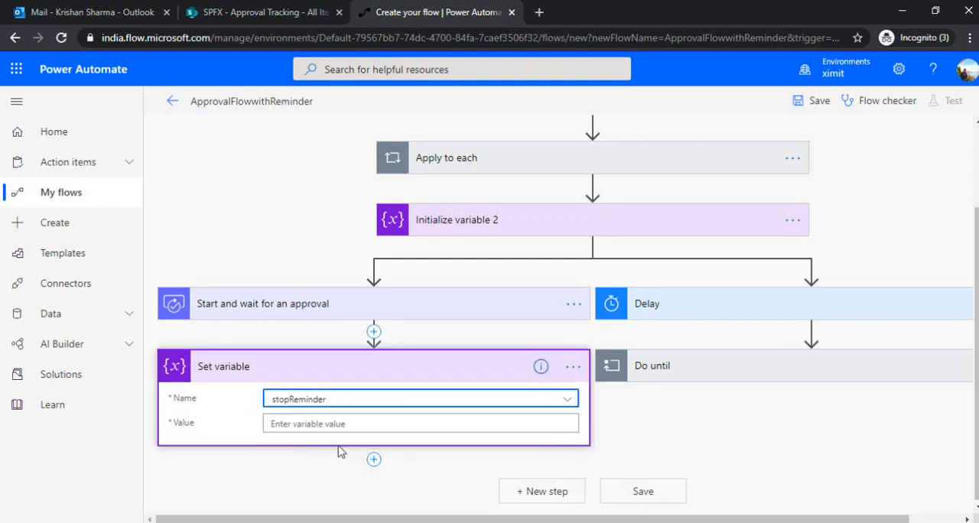
{"action": "left_click", "coordinate": [370, 425]}
{"action": "type", "text": "true"}
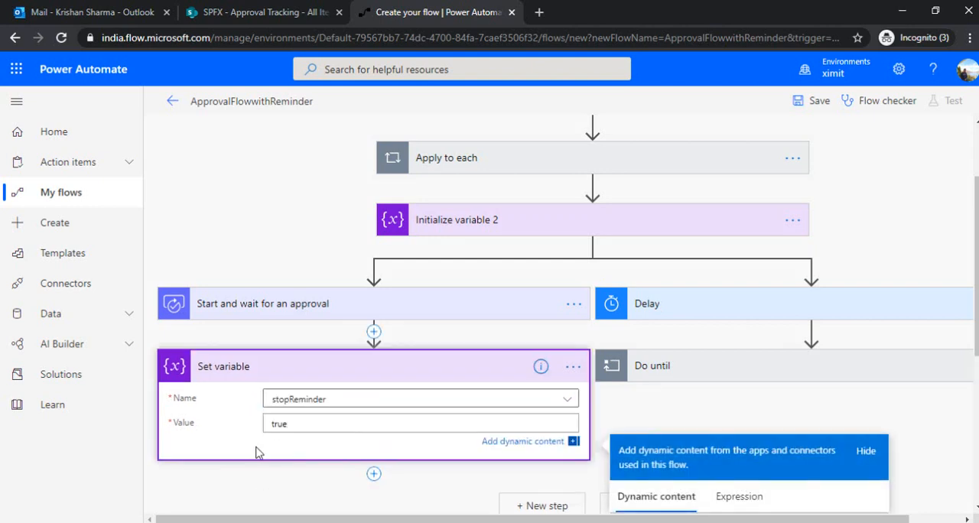
Add a SharePoint Update item action directly below Set variable in the approval branch
{"action": "left_click", "coordinate": [247, 451]}
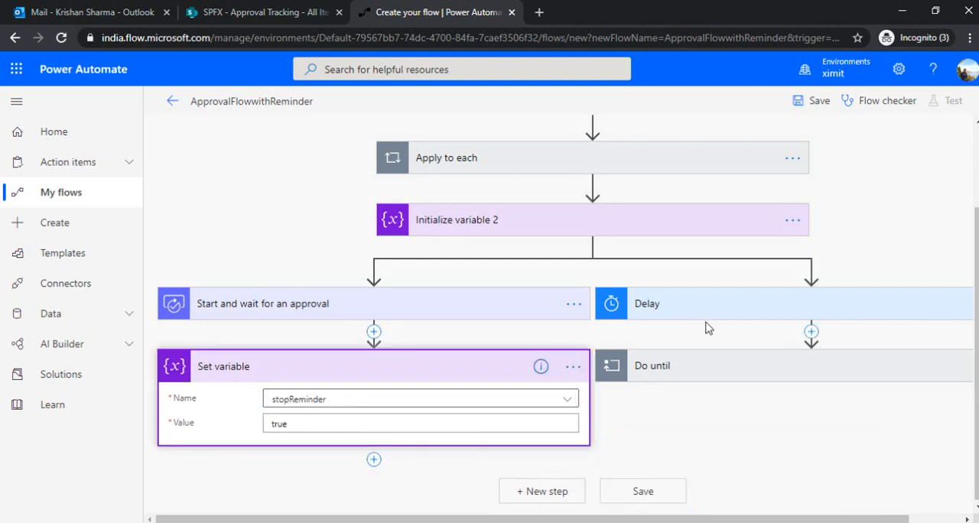
{"action": "left_click", "coordinate": [730, 370]}
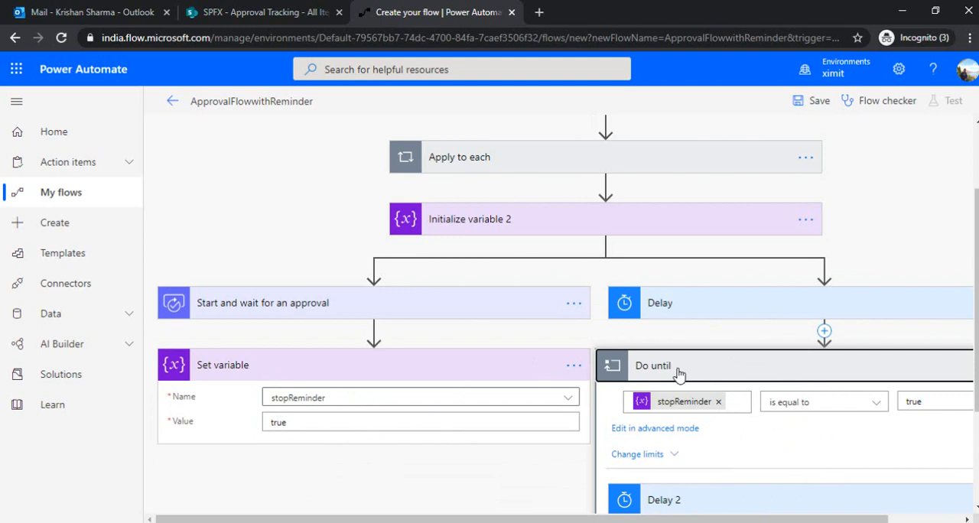
{"action": "left_click", "coordinate": [730, 366]}
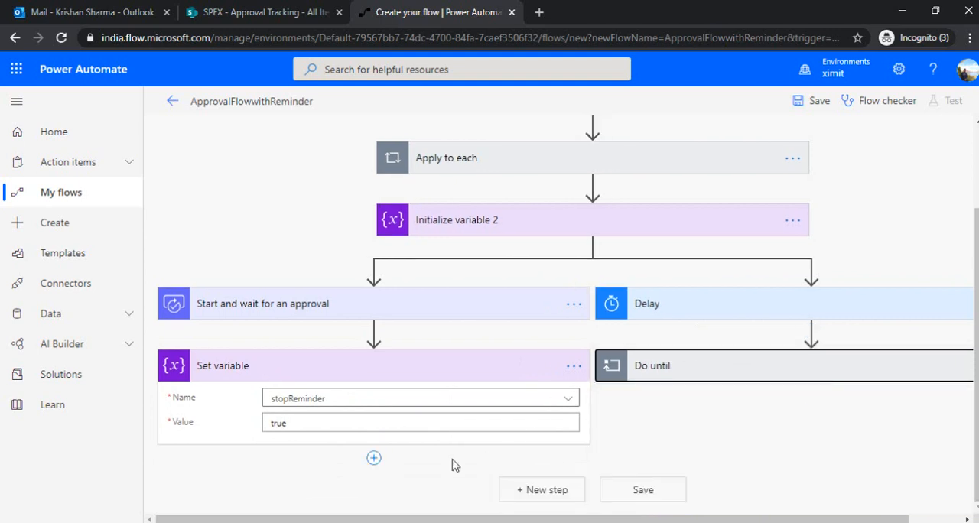
{"action": "left_click", "coordinate": [373, 458]}
{"action": "left_click", "coordinate": [378, 478]}
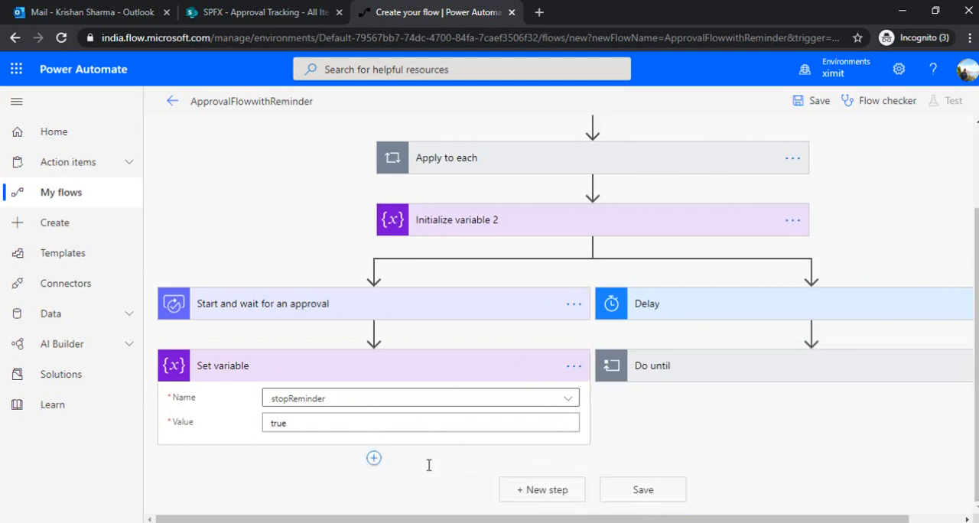
{"action": "type", "text": "update item"}
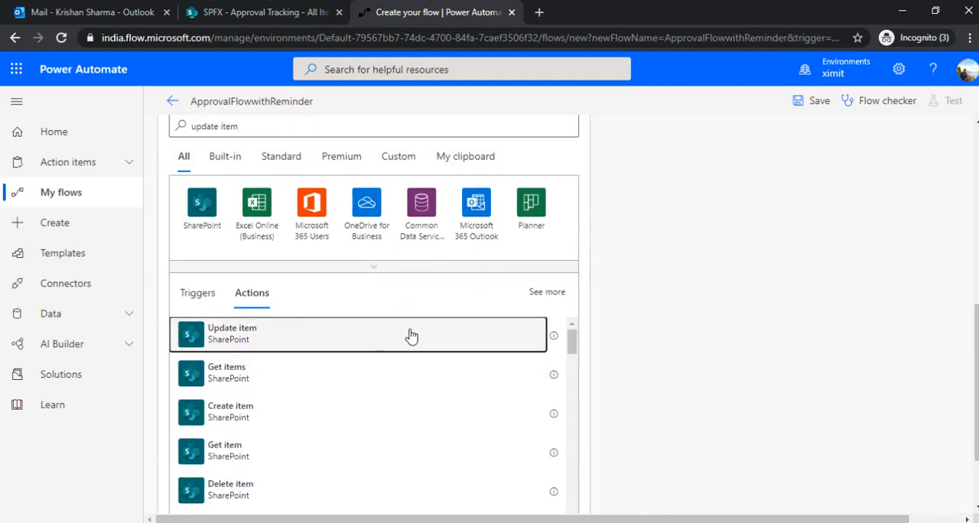
{"action": "left_click", "coordinate": [450, 334]}
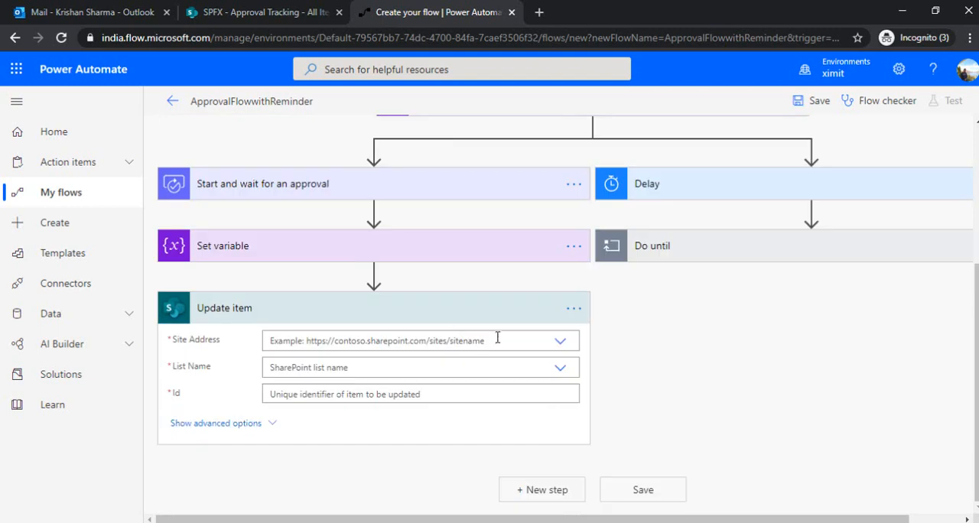
Set the Update item action's site address to the SPFX site and its list to Approval Tracking
{"action": "left_click", "coordinate": [562, 345]}
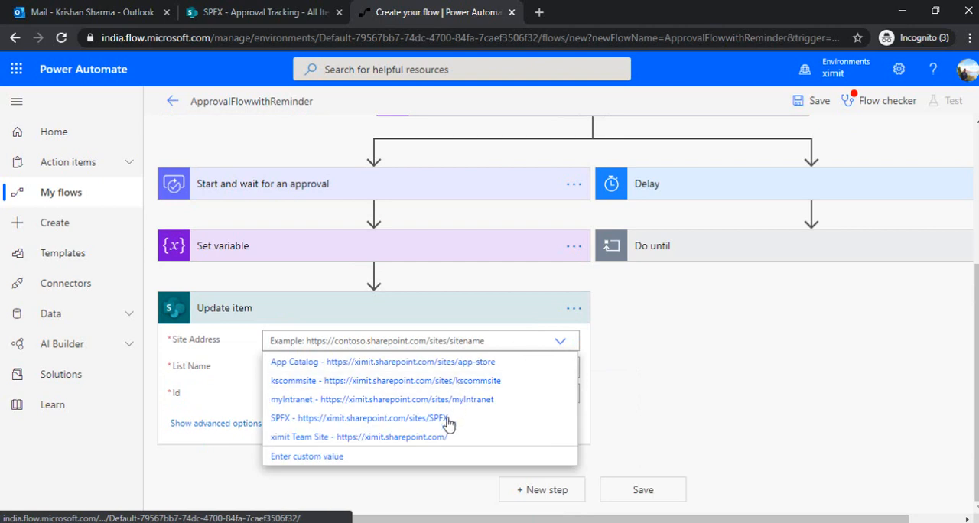
{"action": "left_click", "coordinate": [447, 426]}
{"action": "left_click", "coordinate": [558, 369]}
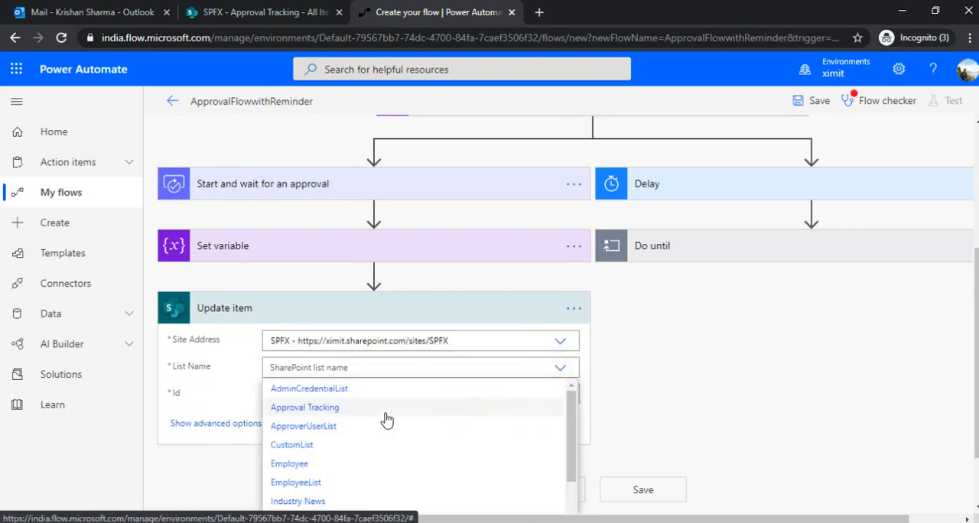
{"action": "left_click", "coordinate": [385, 413]}
Map the Update item action's Id to the dynamic value ID and its Title to the created item's Title
{"action": "left_click", "coordinate": [413, 394]}
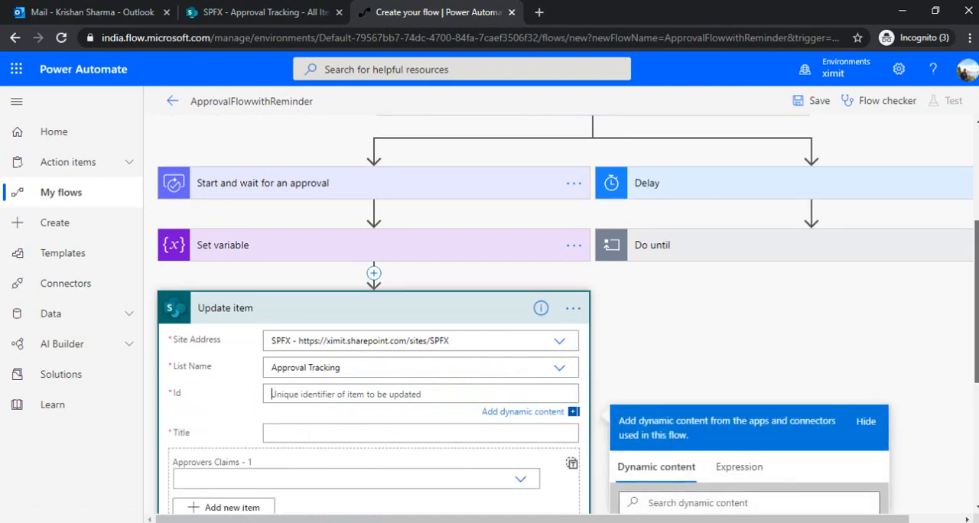
{"action": "left_click", "coordinate": [719, 401]}
{"action": "left_click", "coordinate": [324, 213]}
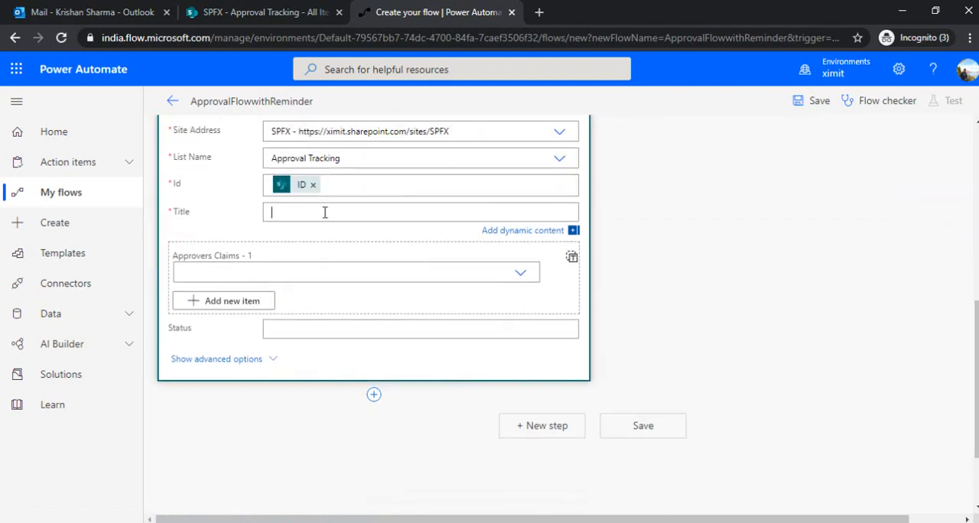
{"action": "left_click", "coordinate": [728, 321]}
{"action": "type", "text": "Tut"}
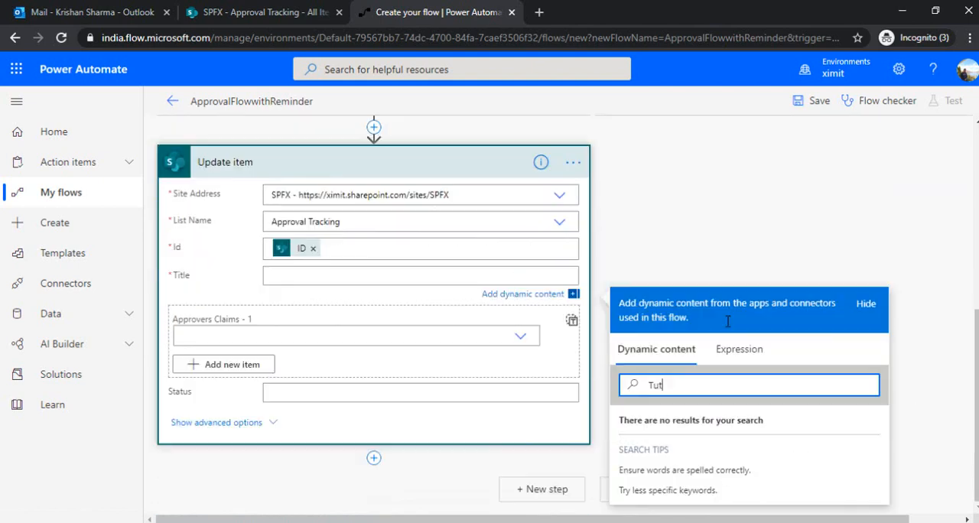
{"action": "key", "text": "BackSpace"}
{"action": "key", "text": "BackSpace"}
{"action": "type", "text": "ti"}
{"action": "key", "text": "BackSpace"}
{"action": "key", "text": "BackSpace"}
{"action": "type", "text": "it"}
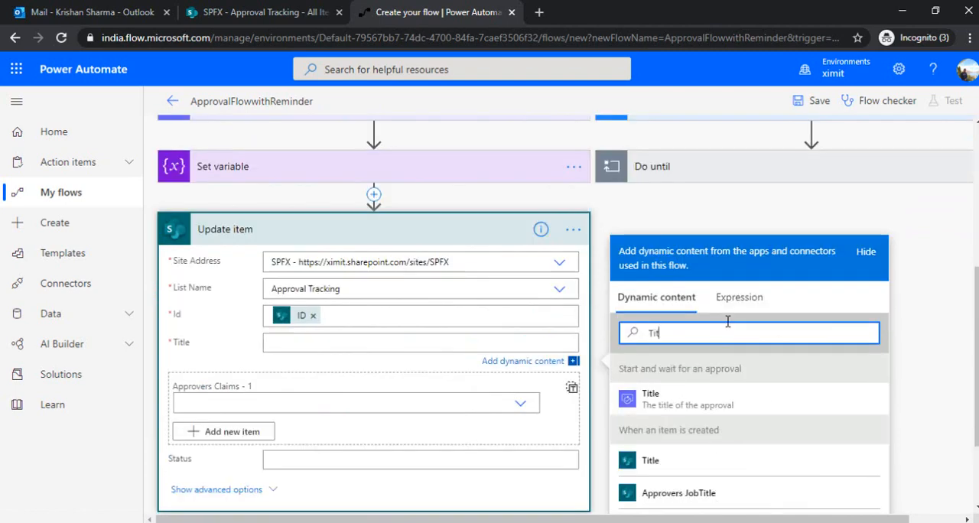
{"action": "type", "text": "le"}
{"action": "left_click", "coordinate": [665, 461]}
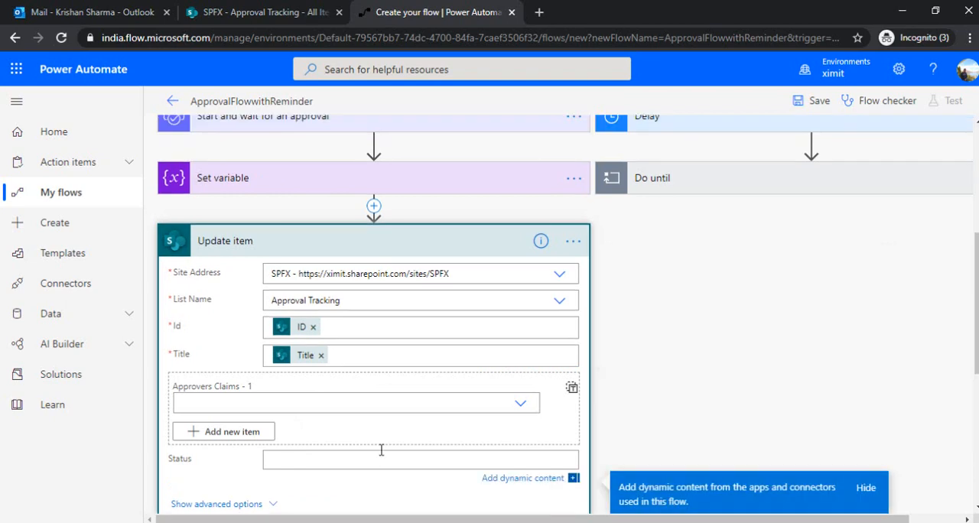
Map the Update item action's Status to the Outcome of the approval
{"action": "scroll", "coordinate": [975, 378], "scroll_direction": "down", "scroll_amount": 3}
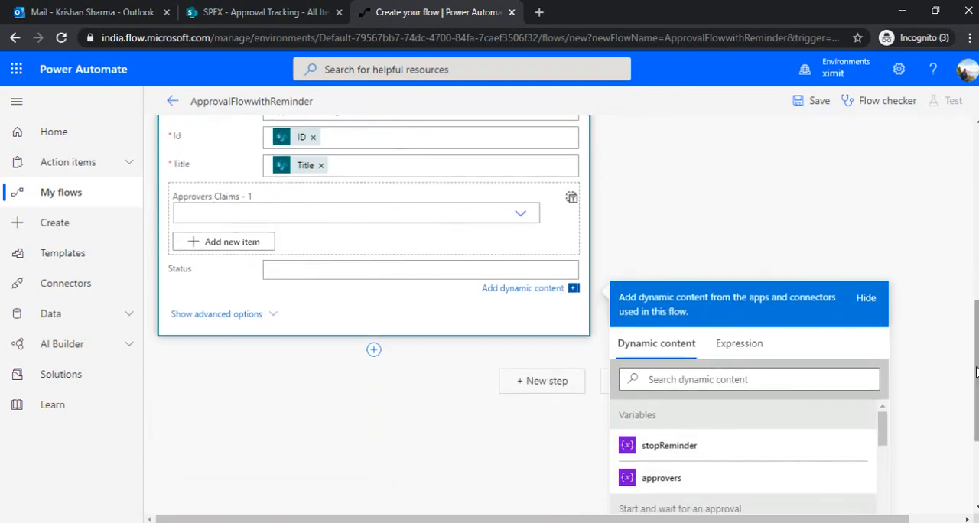
{"action": "scroll", "coordinate": [975, 378], "scroll_direction": "up", "scroll_amount": 4}
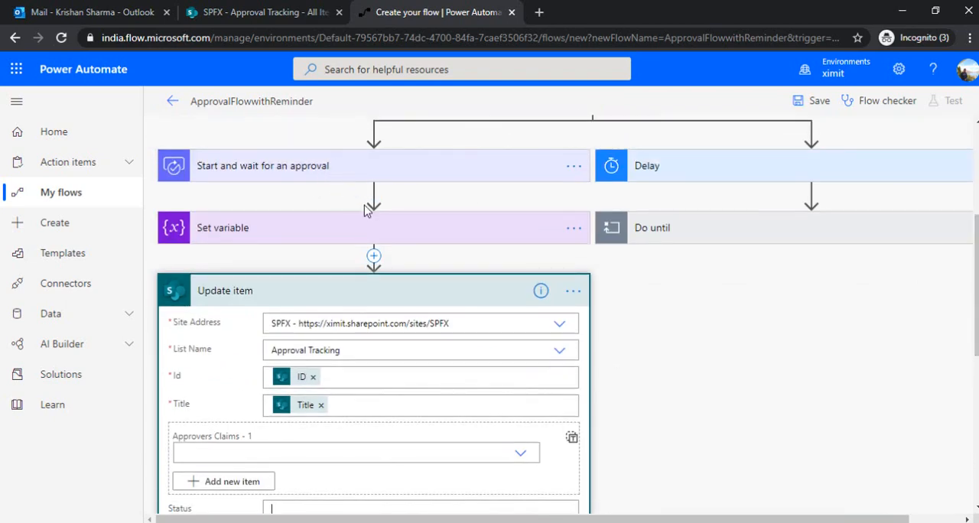
{"action": "scroll", "coordinate": [972, 329], "scroll_direction": "down", "scroll_amount": 4}
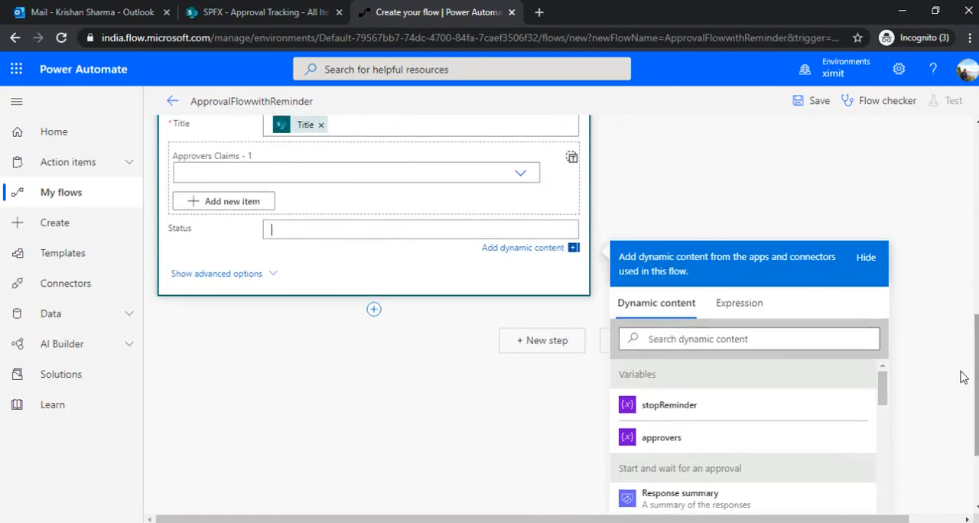
{"action": "left_click", "coordinate": [716, 338]}
{"action": "type", "text": "out"}
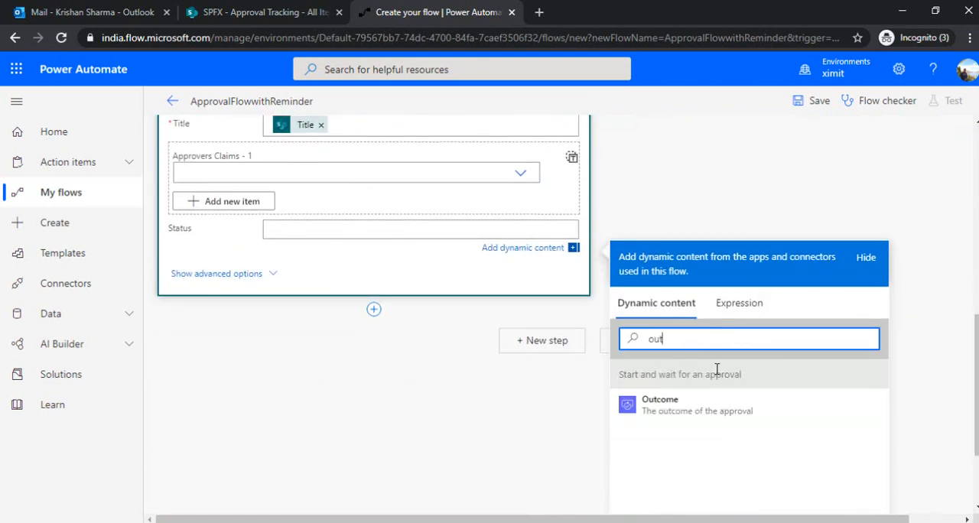
{"action": "left_click", "coordinate": [692, 403]}
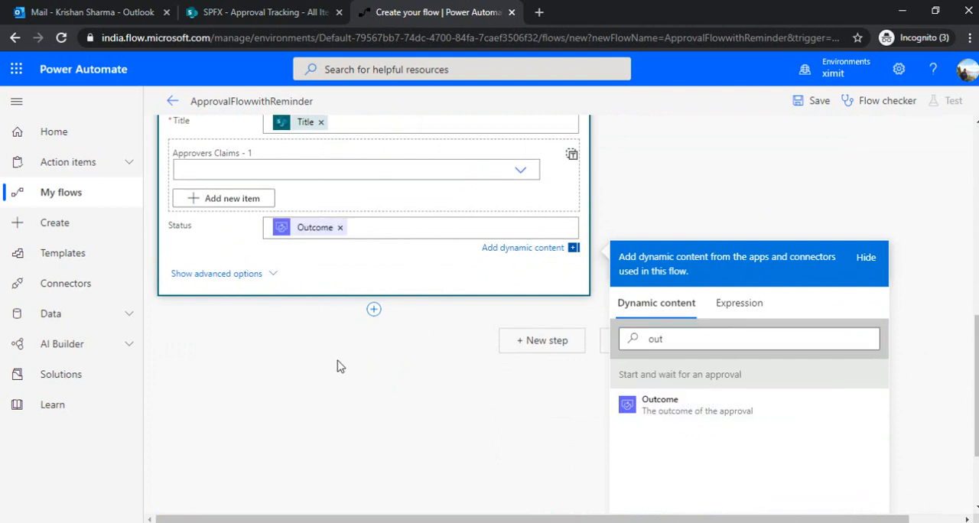
Add a Microsoft 365 Outlook Send an email (V2) action below Delay 2 inside the Do until loop
{"action": "scroll", "coordinate": [555, 385], "scroll_direction": "up", "scroll_amount": 4}
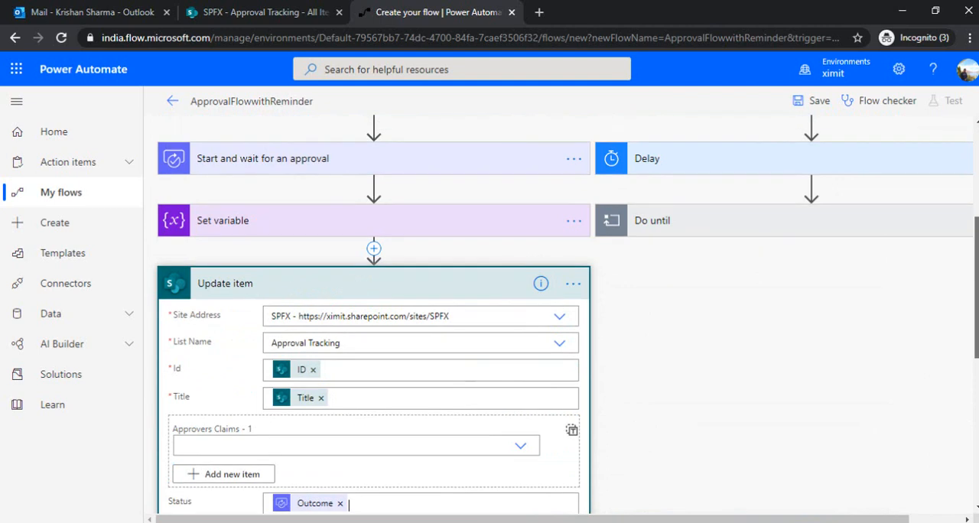
{"action": "scroll", "coordinate": [566, 314], "scroll_direction": "up", "scroll_amount": 3}
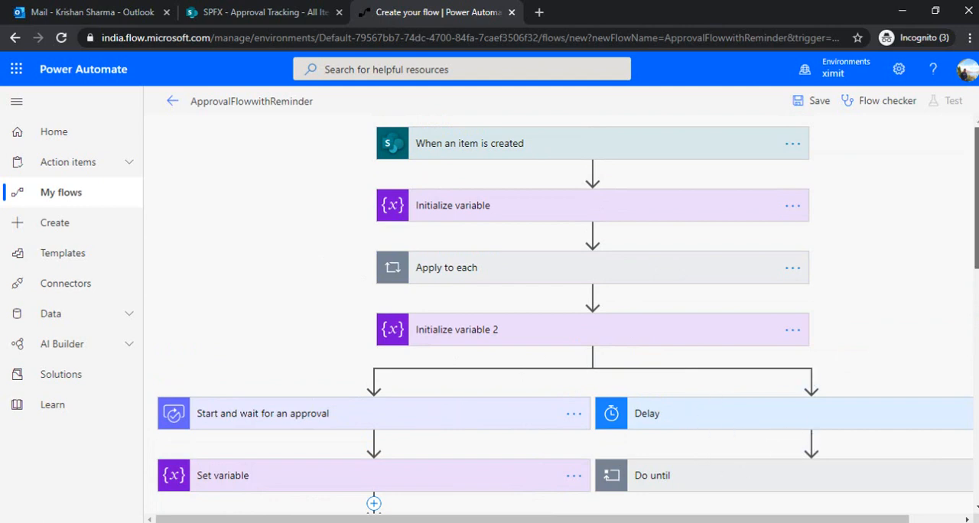
{"action": "scroll", "coordinate": [842, 367], "scroll_direction": "down", "scroll_amount": 1}
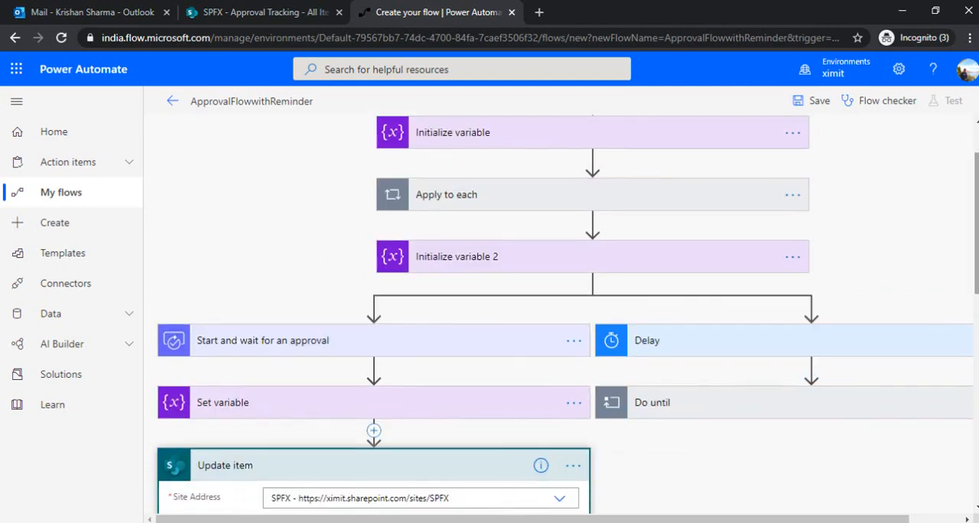
{"action": "left_click", "coordinate": [738, 410]}
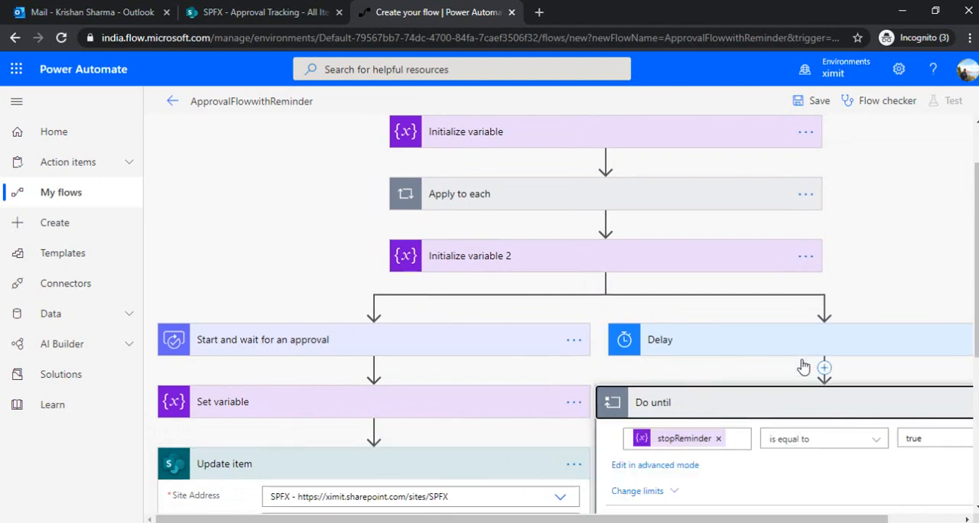
{"action": "scroll", "coordinate": [977, 288], "scroll_direction": "down", "scroll_amount": 3}
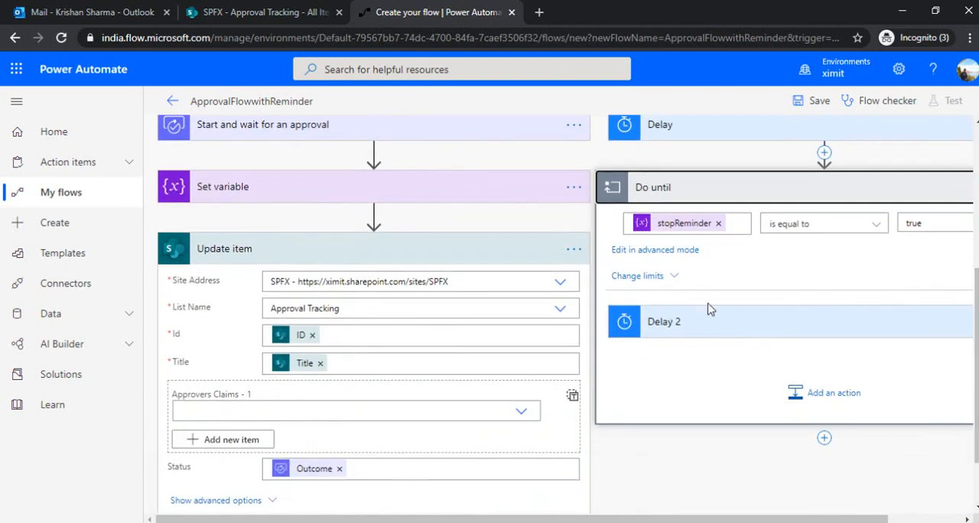
{"action": "left_click", "coordinate": [819, 398]}
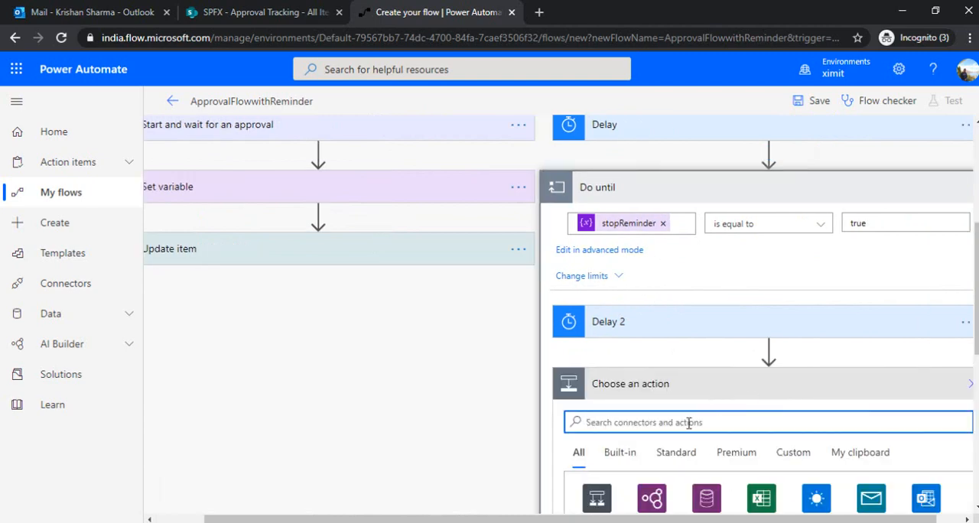
{"action": "type", "text": "send email"}
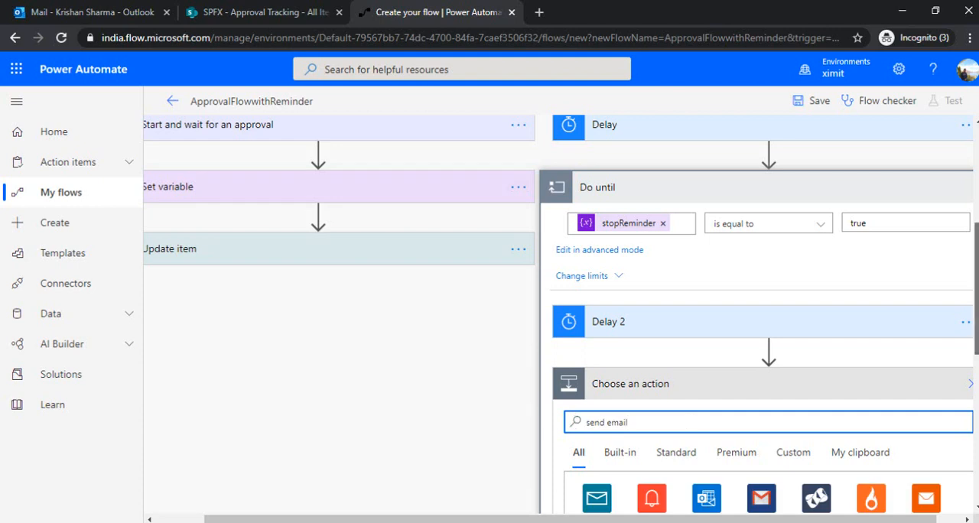
{"action": "left_click_drag", "start_coordinate": [977, 293], "coordinate": [977, 428]}
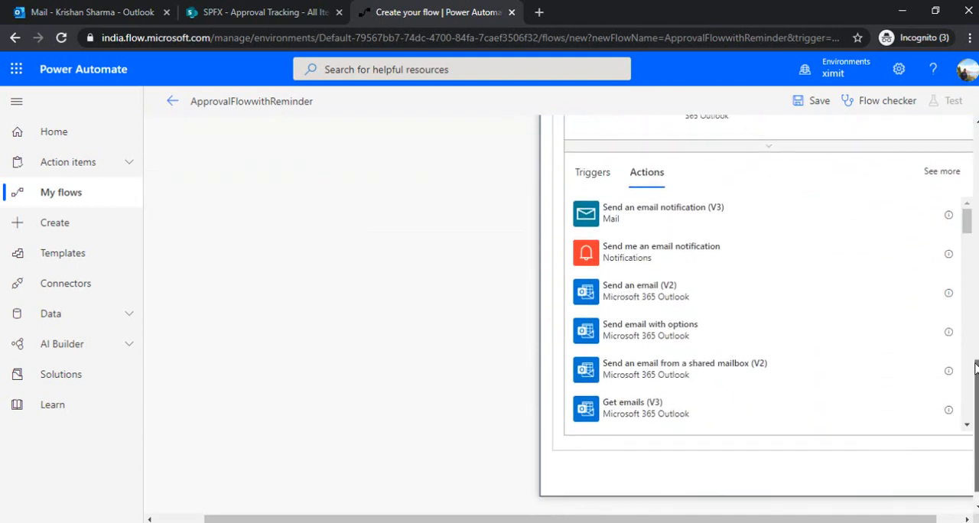
{"action": "left_click", "coordinate": [765, 292]}
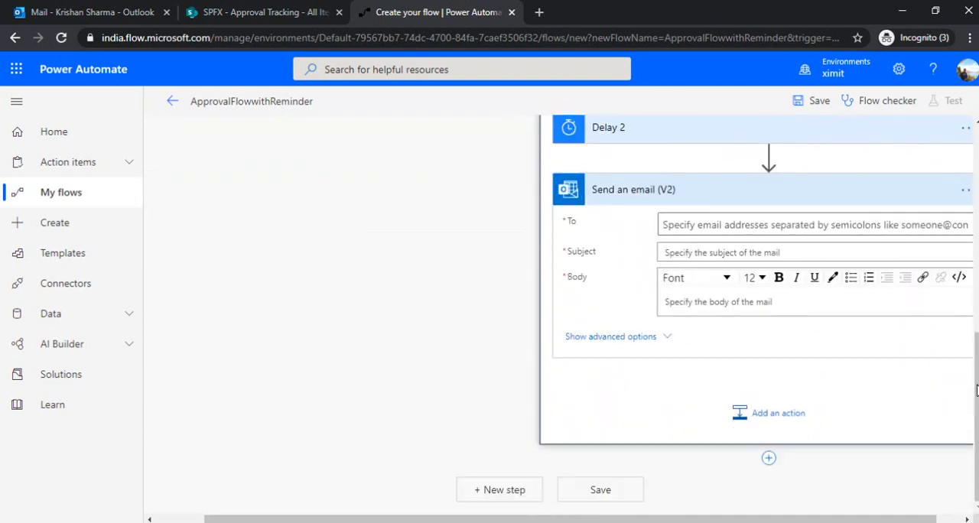
Move the Send an email (V2) action above Delay 2 within the Do until loop
{"action": "scroll", "coordinate": [828, 328], "scroll_direction": "up", "scroll_amount": 2}
{"action": "left_click_drag", "start_coordinate": [828, 328], "coordinate": [803, 496]}
{"action": "left_click", "coordinate": [774, 262]}
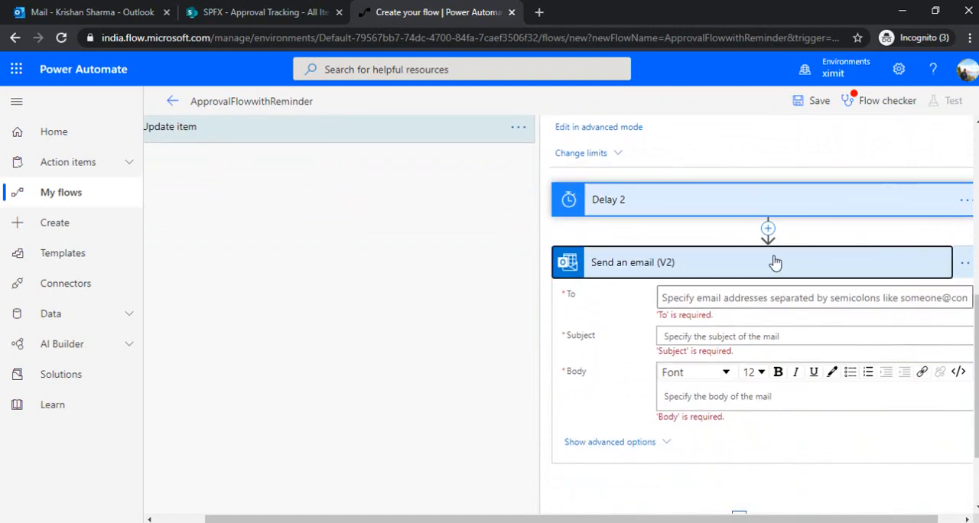
{"action": "left_click_drag", "start_coordinate": [773, 296], "coordinate": [796, 390]}
Set the recipient of the Send an email (V2) action to the approvers variable
{"action": "left_click", "coordinate": [780, 289]}
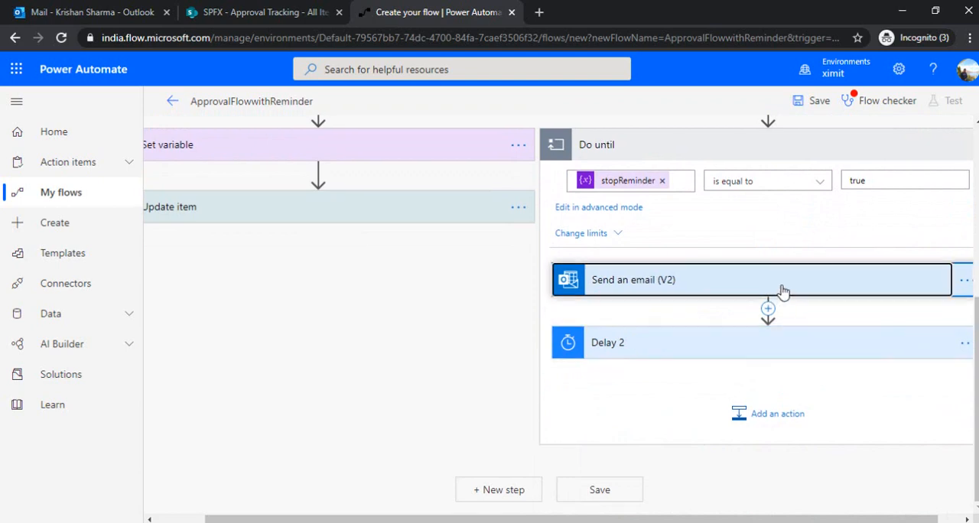
{"action": "left_click", "coordinate": [724, 322]}
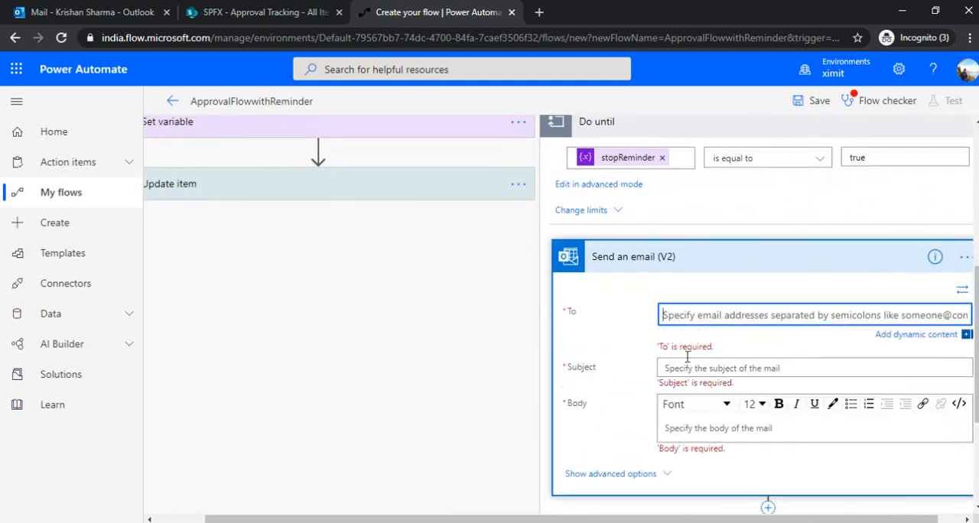
{"action": "left_click_drag", "start_coordinate": [601, 519], "coordinate": [624, 520]}
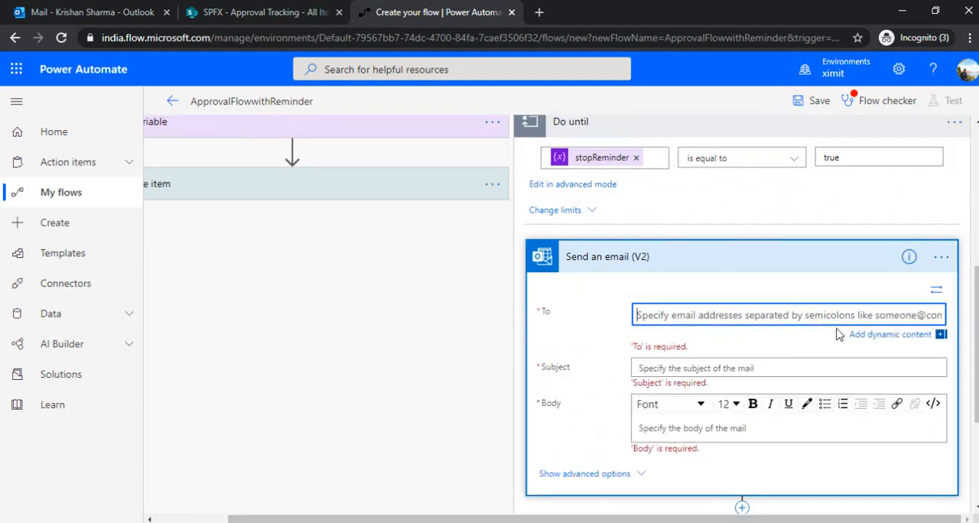
{"action": "left_click", "coordinate": [873, 334]}
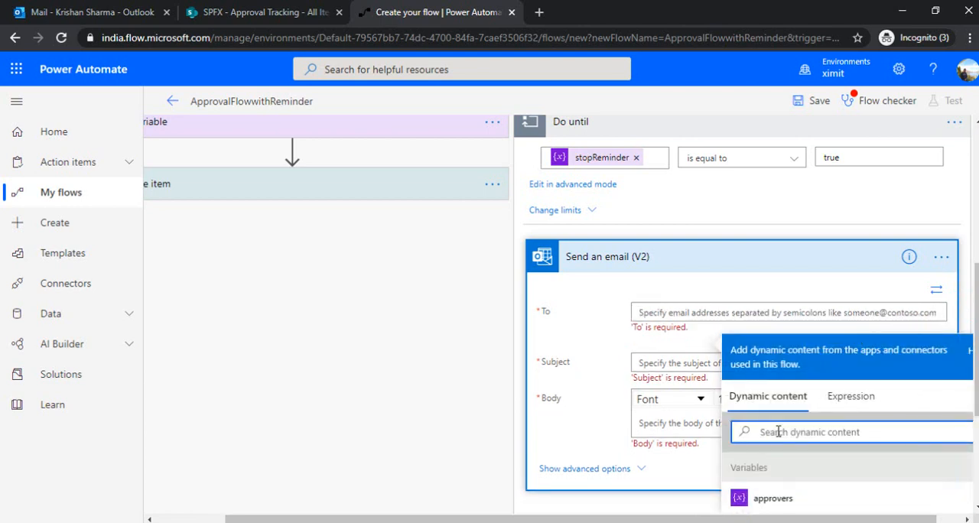
{"action": "left_click", "coordinate": [773, 498]}
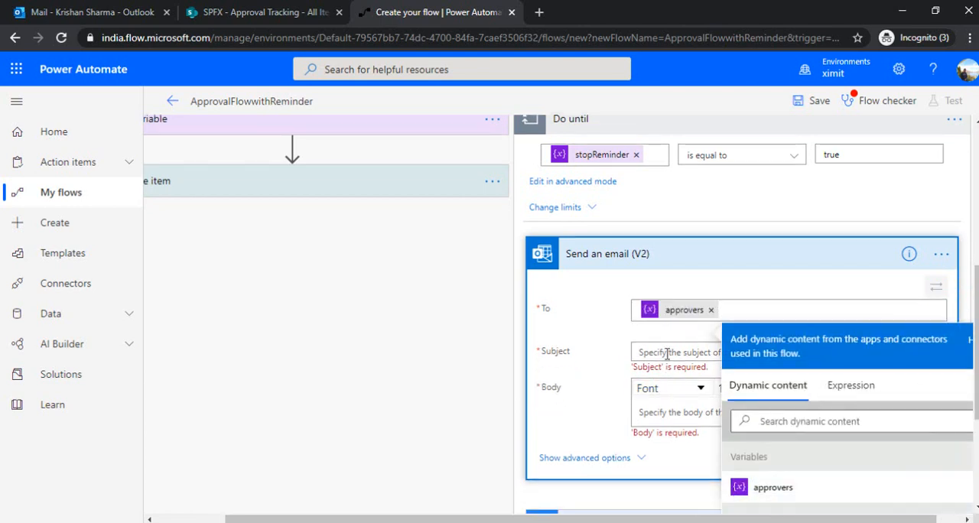
Set the reminder email's subject to "Gentle Reminder - Please take action" followed by the item's Title dynamic content
{"action": "type", "text": "Gene"}
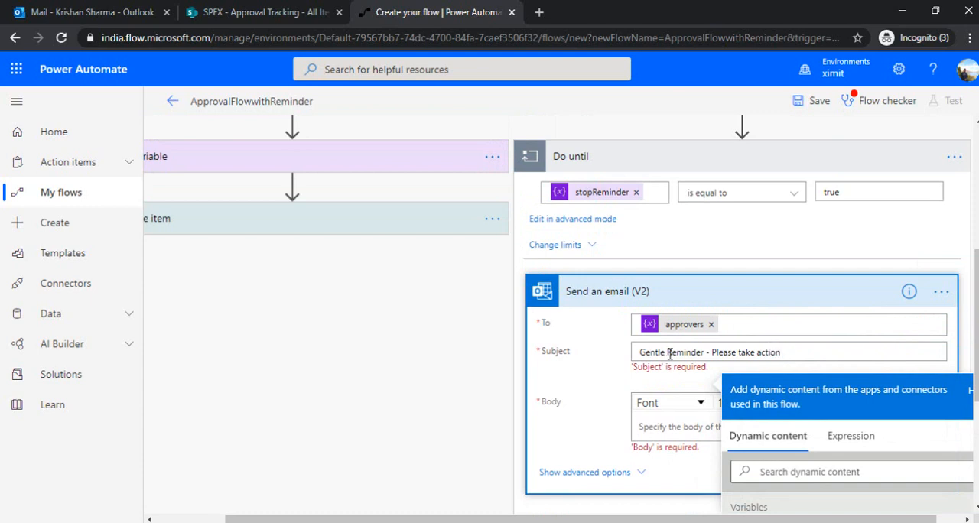
{"action": "left_click", "coordinate": [832, 472]}
{"action": "type", "text": "tit"}
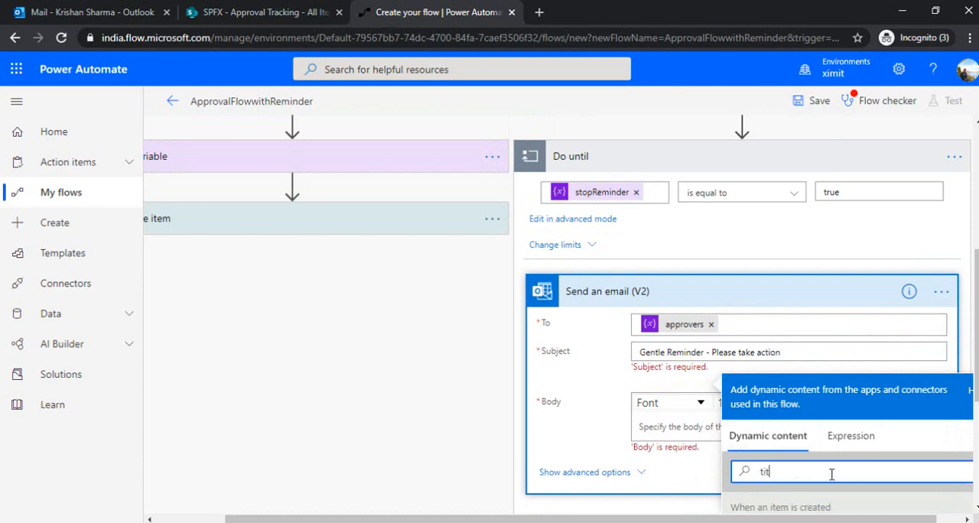
{"action": "scroll", "coordinate": [906, 411], "scroll_direction": "down", "scroll_amount": 2}
{"action": "left_click", "coordinate": [857, 414]}
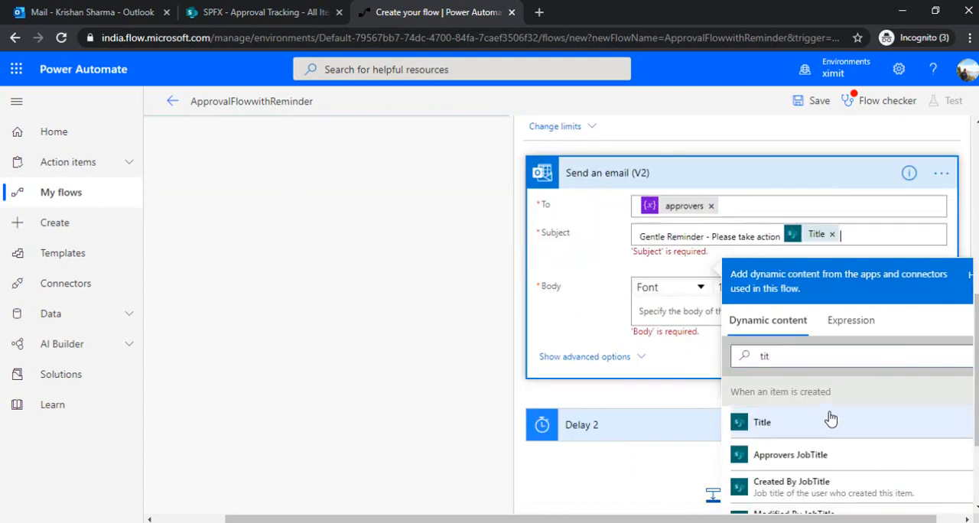
Set the reminder email's body to "Please take action on" followed by the created item's Title dynamic content
{"action": "left_click", "coordinate": [675, 310]}
{"action": "type", "text": "Pl"}
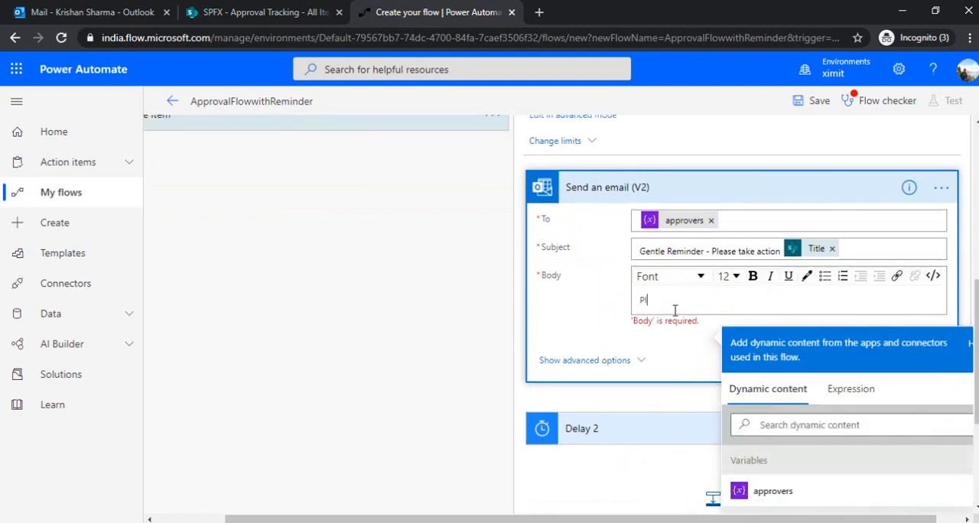
{"action": "type", "text": "ease a"}
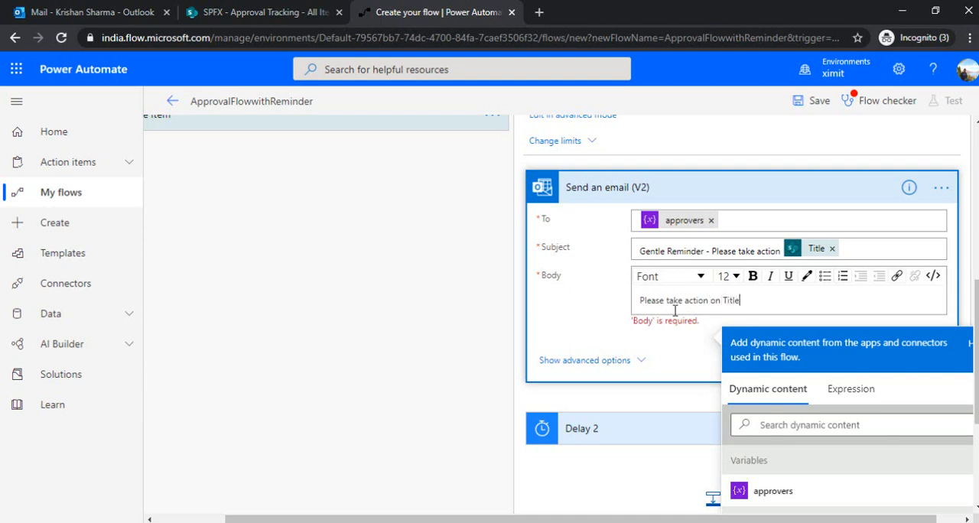
{"action": "left_click", "coordinate": [750, 425]}
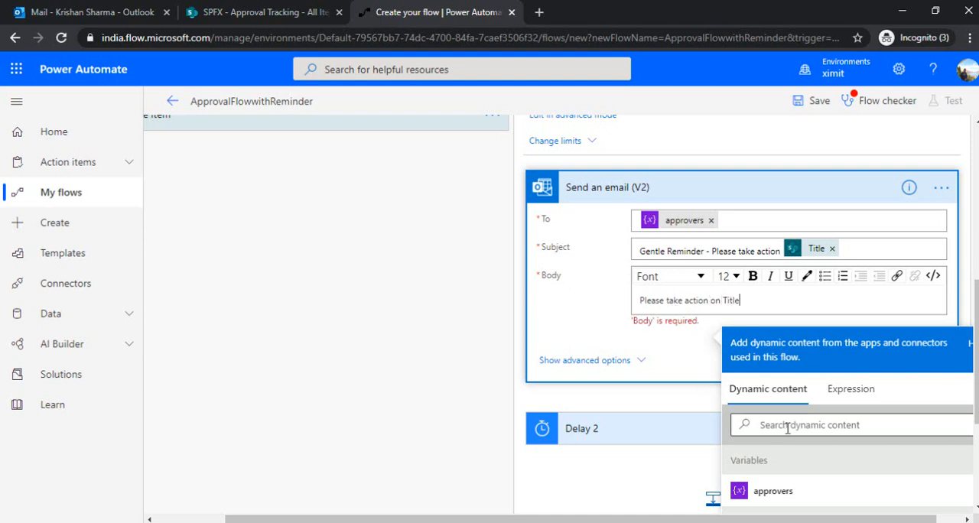
{"action": "left_click", "coordinate": [736, 300]}
{"action": "left_click", "coordinate": [760, 426]}
{"action": "type", "text": "tit"}
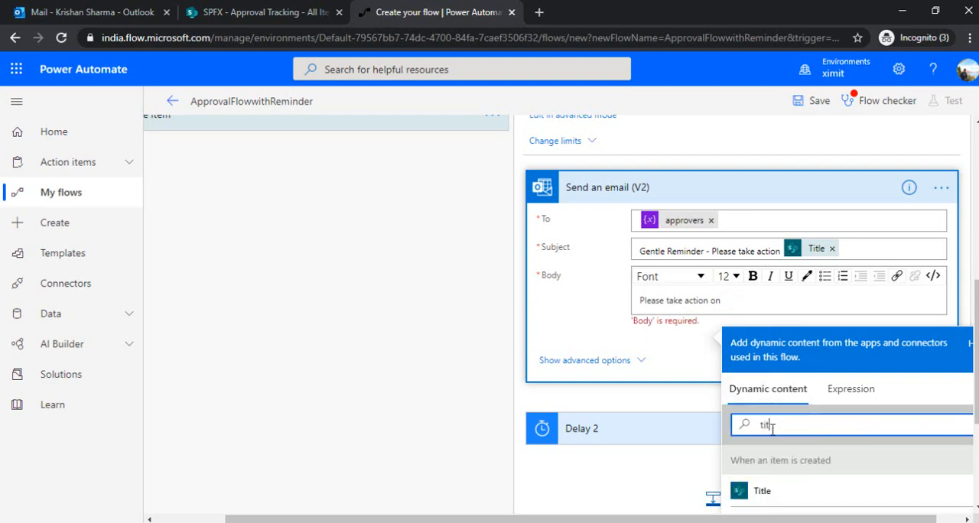
{"action": "left_click", "coordinate": [781, 493]}
{"action": "left_click", "coordinate": [589, 309]}
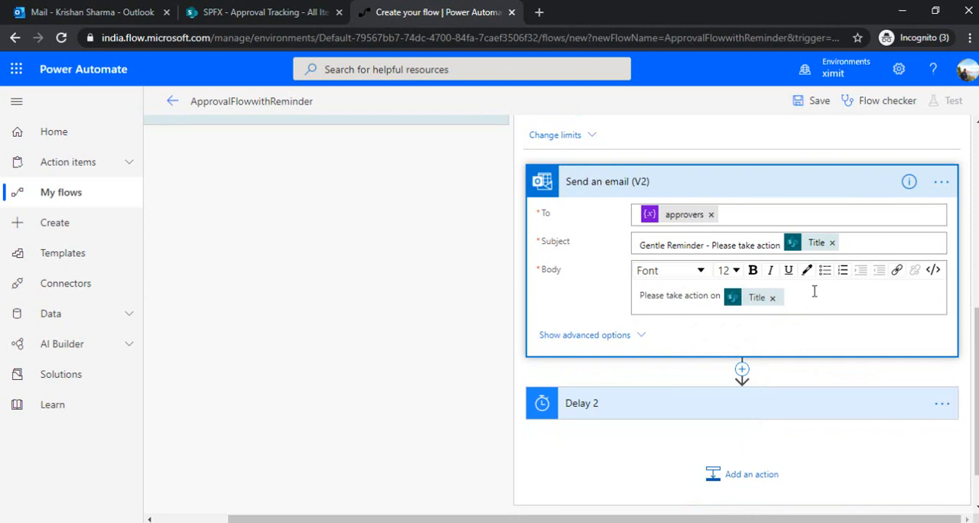
Collapse the Send an email (V2) action and save the ApprovalFlowwithReminder flow
{"action": "left_click", "coordinate": [787, 191]}
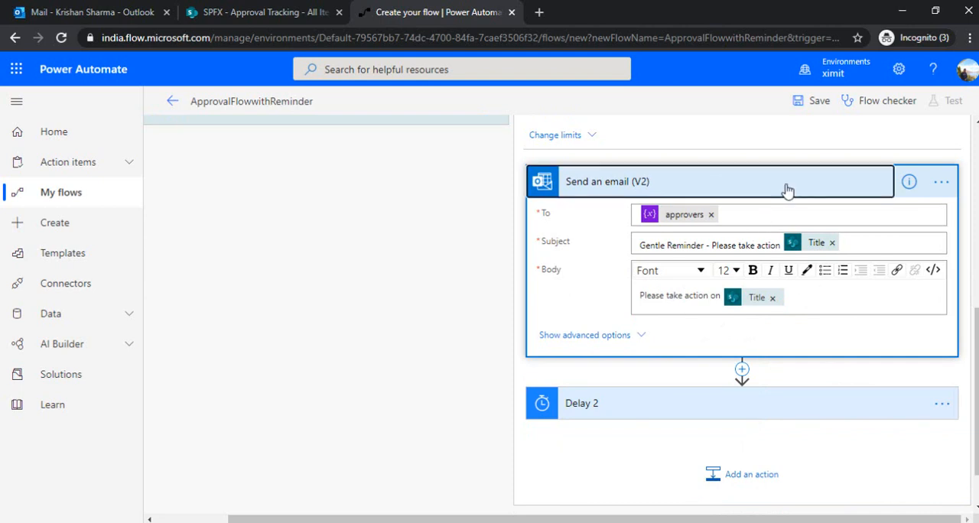
{"action": "left_click", "coordinate": [825, 104]}
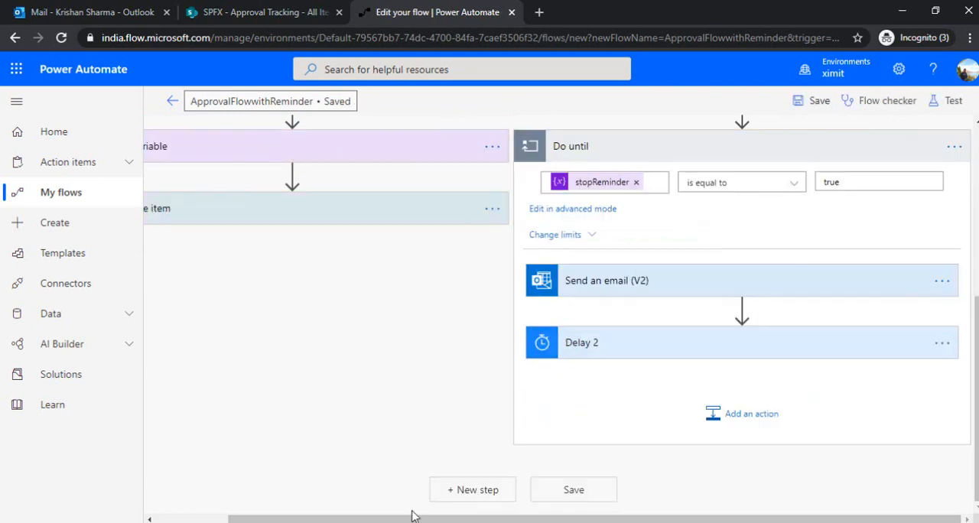
{"action": "left_click_drag", "start_coordinate": [386, 521], "coordinate": [313, 521]}
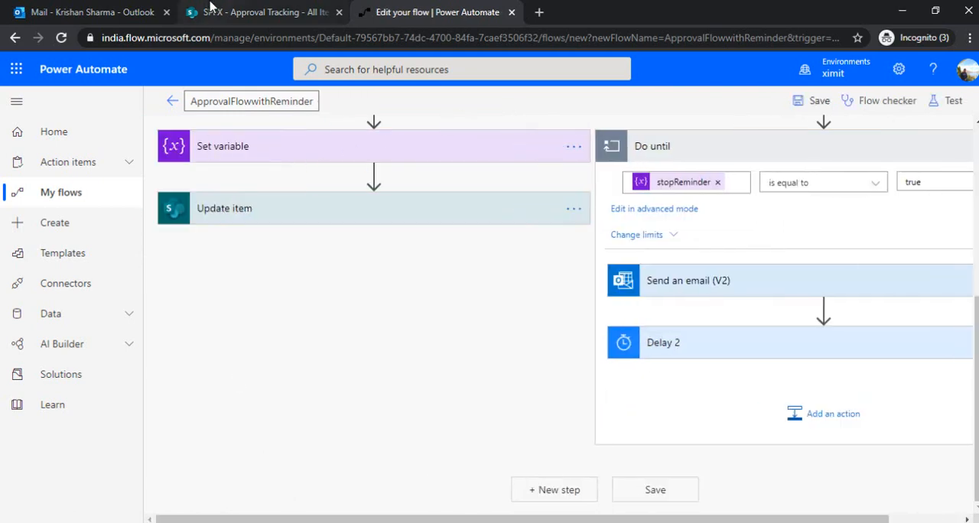
Switch to the SharePoint Approval Tracking list and start a new item with the title "Approval item 1"
{"action": "left_click", "coordinate": [208, 11]}
{"action": "left_click", "coordinate": [192, 182]}
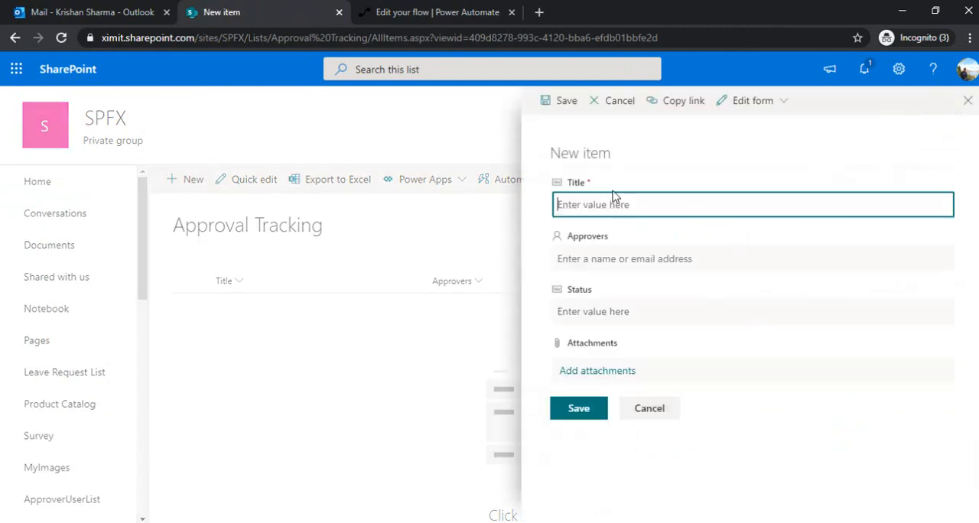
{"action": "type", "text": "Tet"}
{"action": "key", "text": "BackSpace"}
{"action": "key", "text": "BackSpace"}
{"action": "key", "text": "BackSpace"}
{"action": "type", "text": "APp"}
{"action": "key", "text": "ctrl+a"}
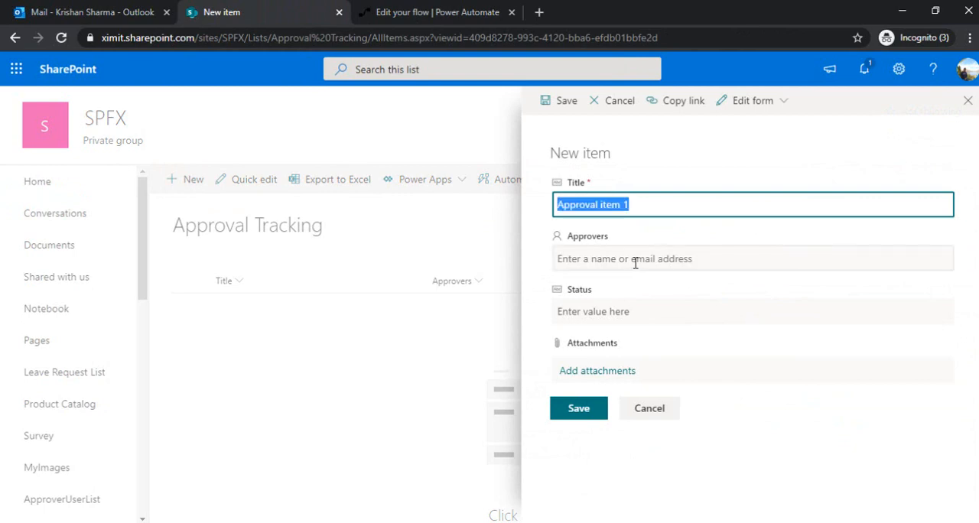
Assign the approver's name in the new item's Approvers field and save the item
{"action": "left_click", "coordinate": [635, 262]}
{"action": "type", "text": "krishan"}
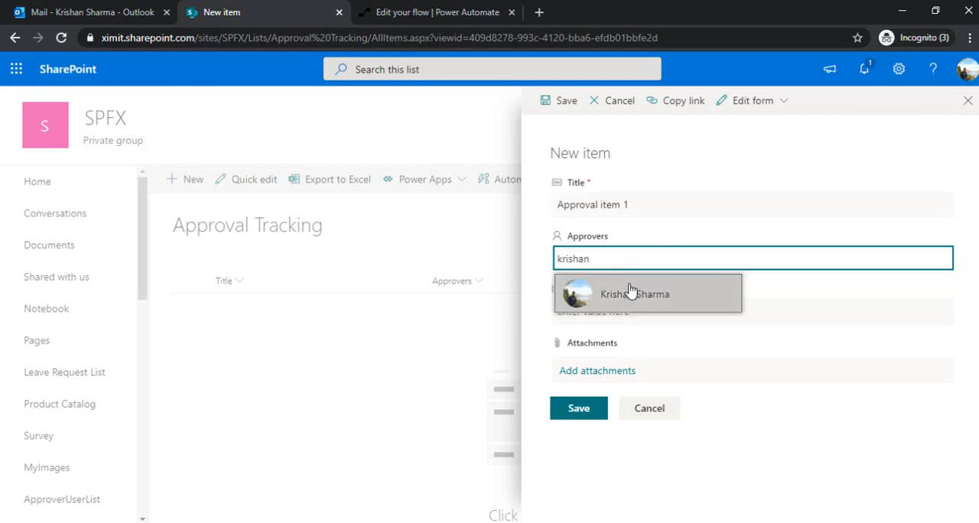
{"action": "left_click", "coordinate": [634, 293]}
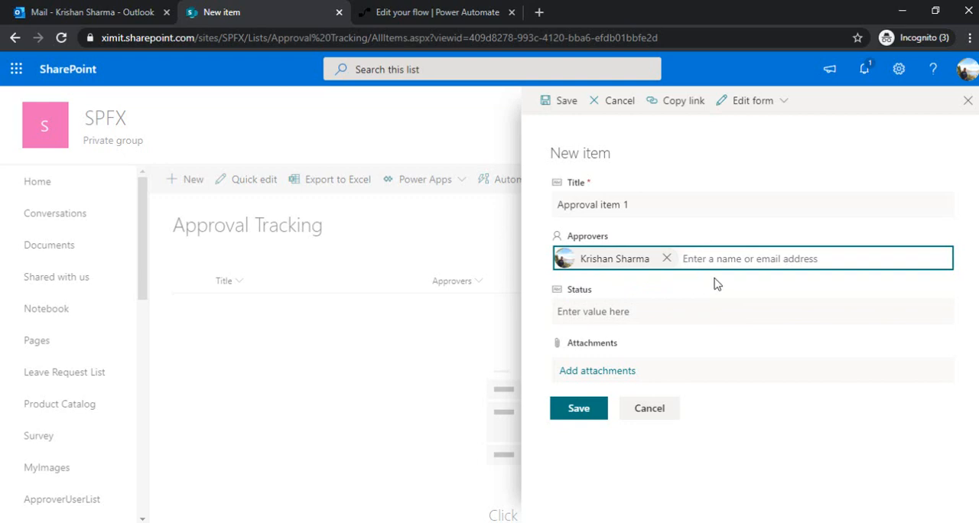
{"action": "left_click", "coordinate": [548, 334]}
{"action": "left_click", "coordinate": [552, 411]}
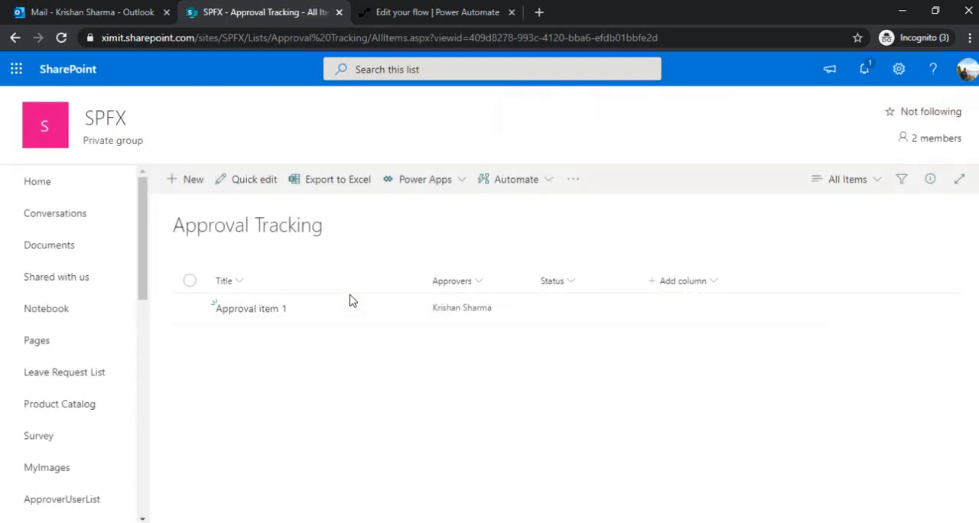
Switch back to Power Automate, go to the flow's details page and refresh its 28-day run history until a run is listed
{"action": "left_click", "coordinate": [419, 23]}
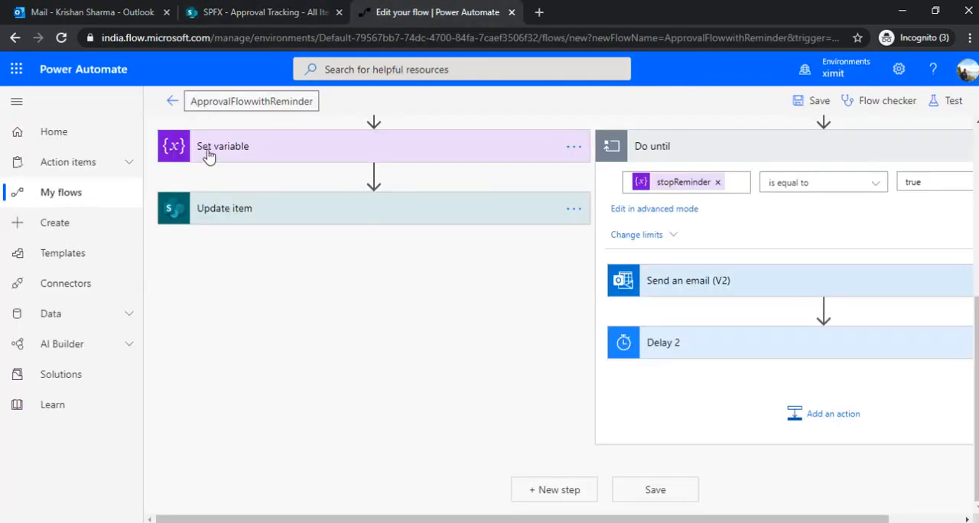
{"action": "left_click", "coordinate": [174, 102]}
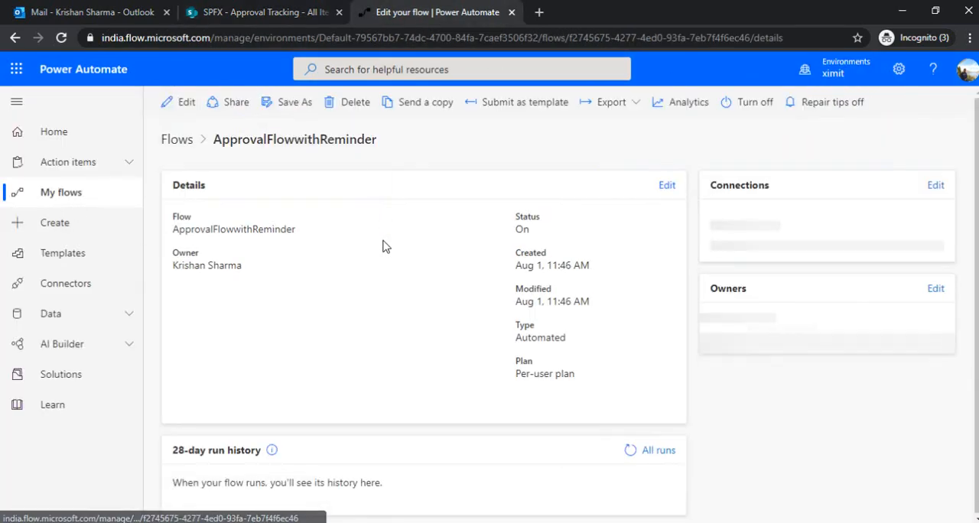
{"action": "left_click", "coordinate": [639, 453]}
{"action": "left_click", "coordinate": [640, 453]}
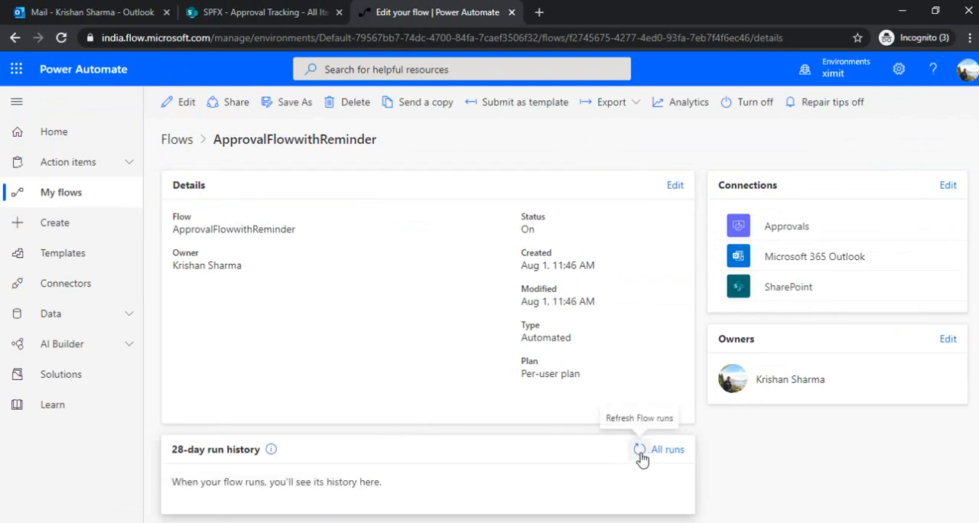
{"action": "left_click", "coordinate": [640, 453]}
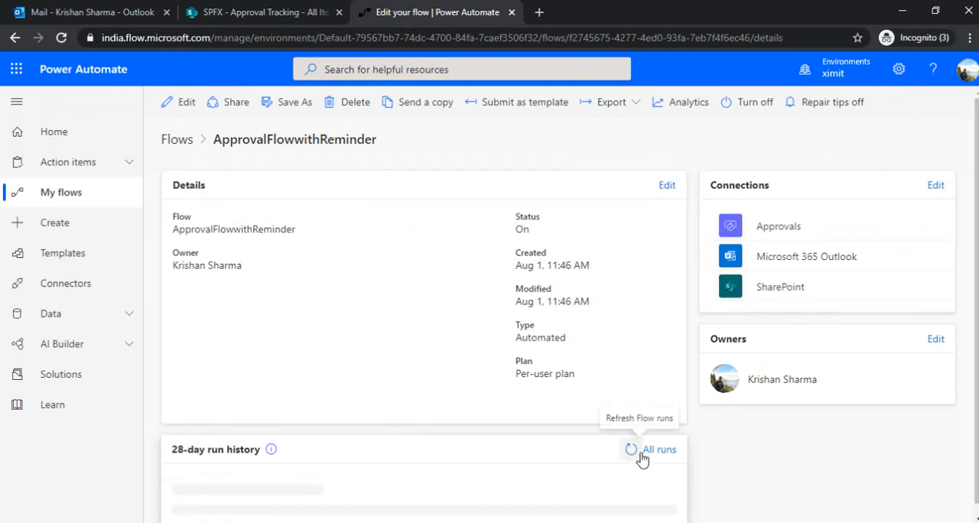
{"action": "left_click", "coordinate": [637, 453]}
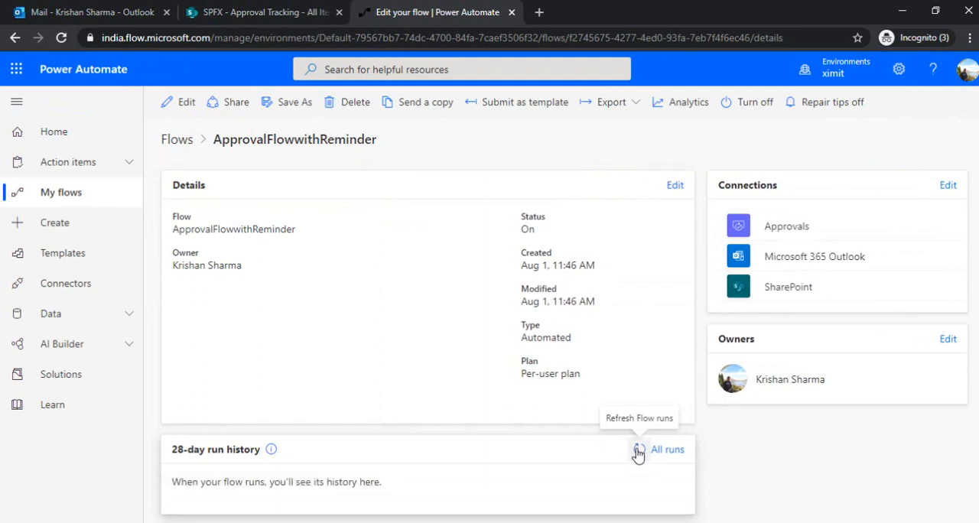
{"action": "left_click", "coordinate": [638, 453]}
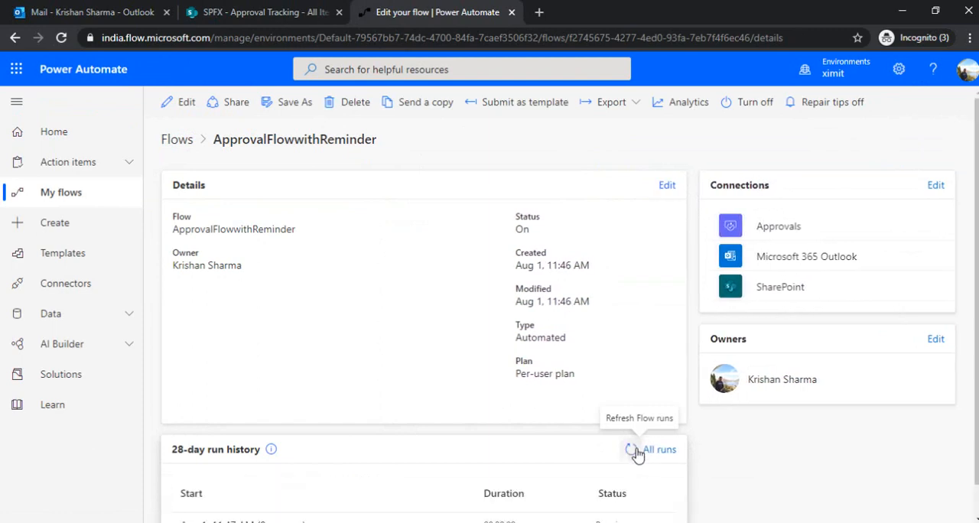
Open the running flow run and examine the status of its approval and Delay branches
{"action": "scroll", "coordinate": [555, 479], "scroll_direction": "down", "scroll_amount": 1}
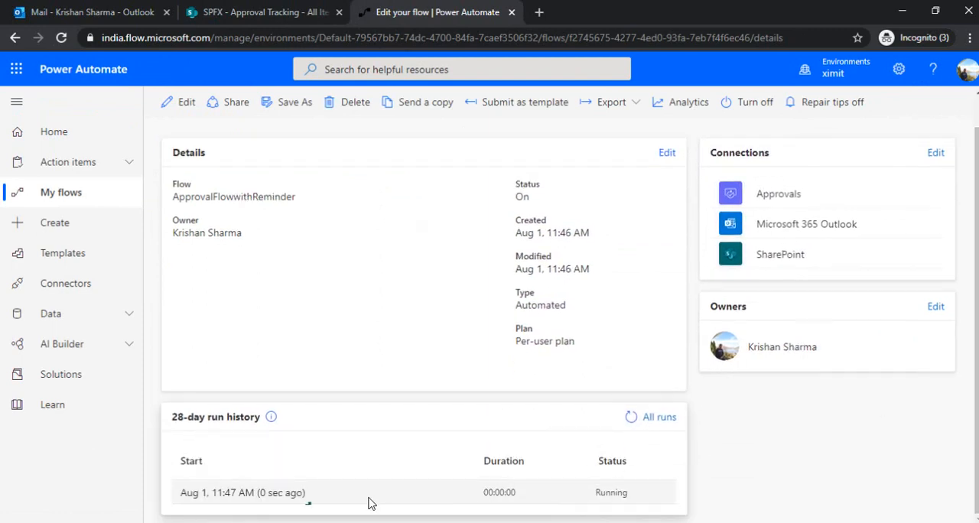
{"action": "left_click", "coordinate": [283, 496]}
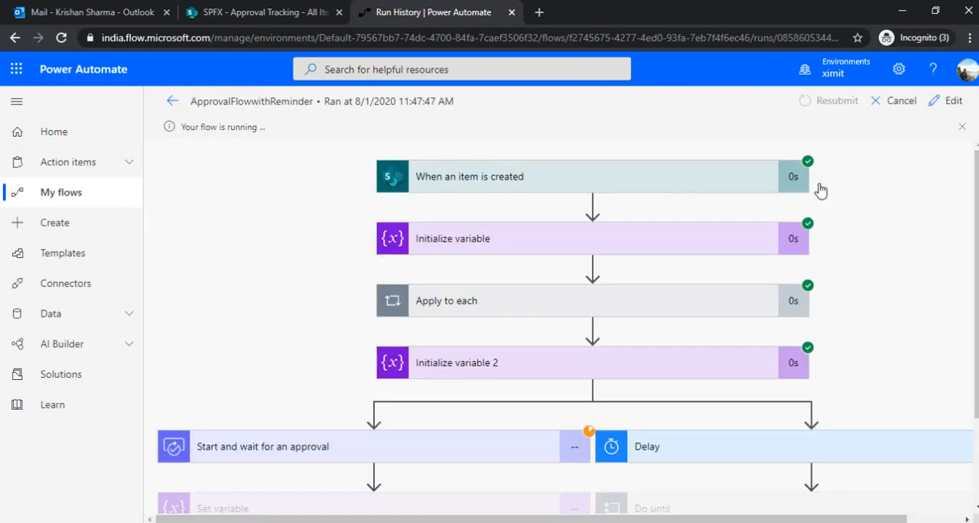
{"action": "scroll", "coordinate": [647, 390], "scroll_direction": "down", "scroll_amount": 2}
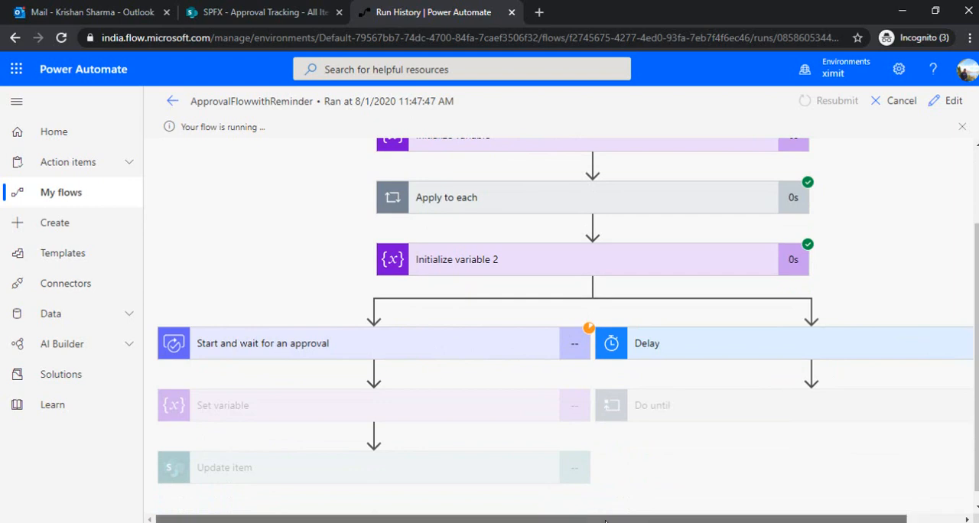
{"action": "left_click_drag", "start_coordinate": [573, 516], "coordinate": [629, 516]}
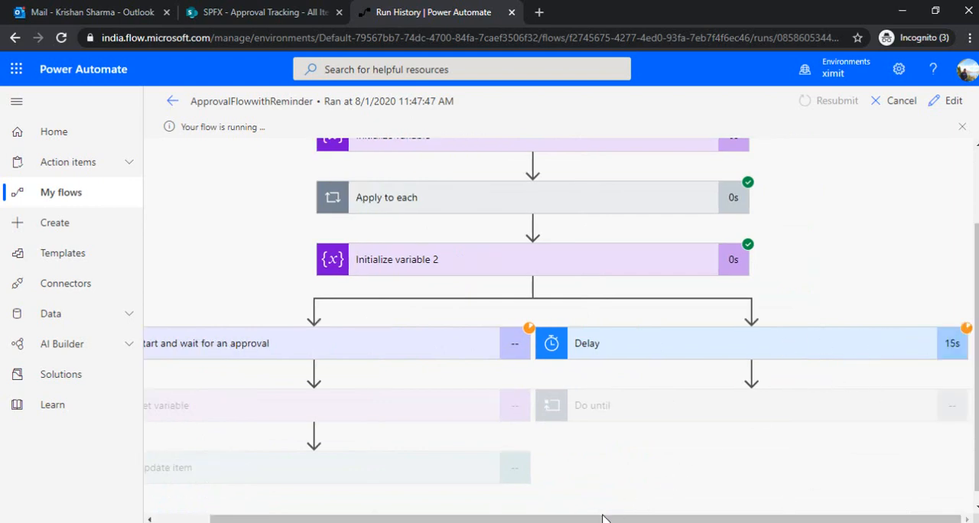
{"action": "left_click_drag", "start_coordinate": [501, 517], "coordinate": [446, 517]}
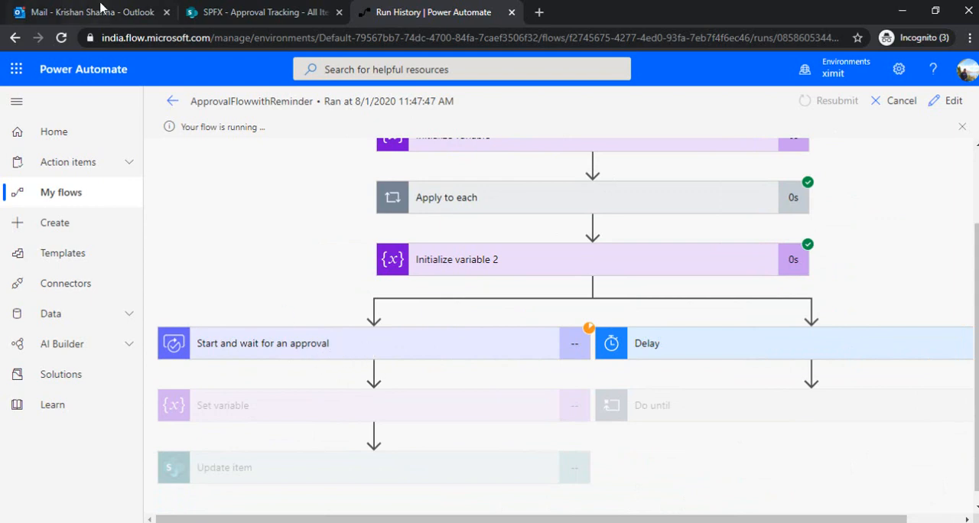
Switch to Outlook, open the Microsoft Flow approval request email and check the item title in its subject
{"action": "left_click", "coordinate": [67, 13]}
{"action": "left_click", "coordinate": [256, 201]}
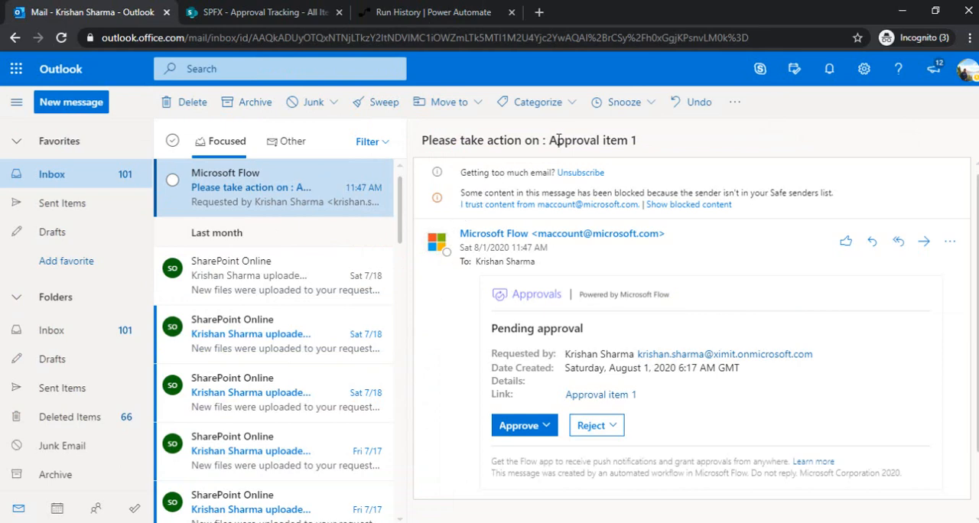
{"action": "left_click_drag", "start_coordinate": [549, 142], "coordinate": [649, 145]}
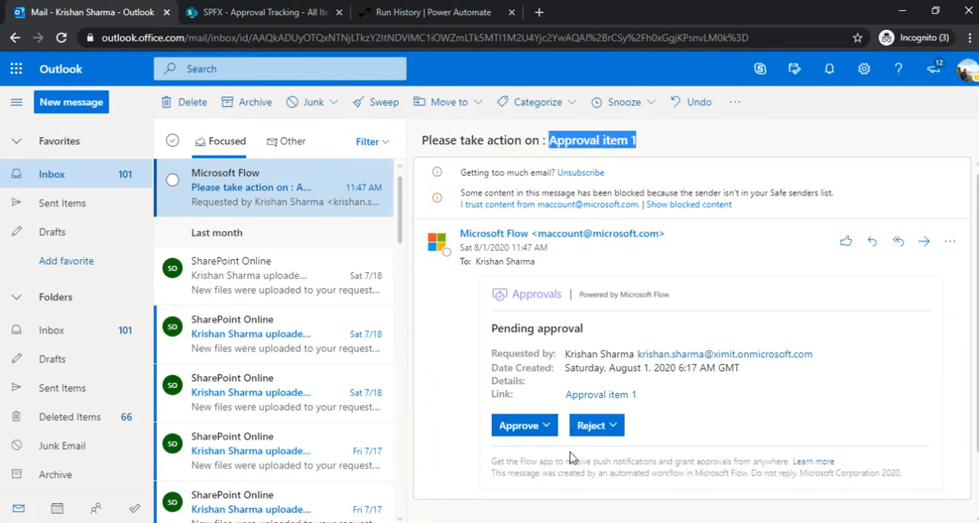
Check the Delay action in the Power Automate run, and open the Gentle Reminder email in Outlook
{"action": "left_click", "coordinate": [404, 14]}
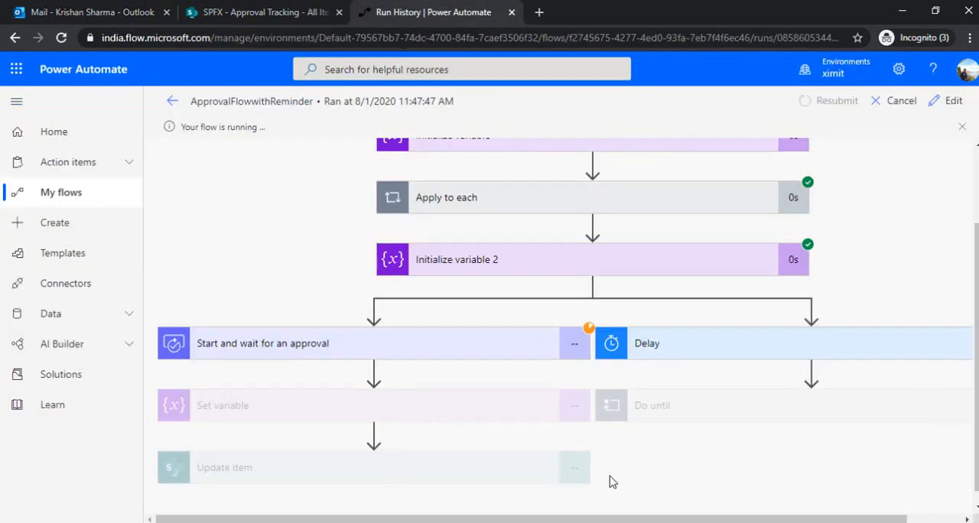
{"action": "left_click_drag", "start_coordinate": [681, 520], "coordinate": [741, 520]}
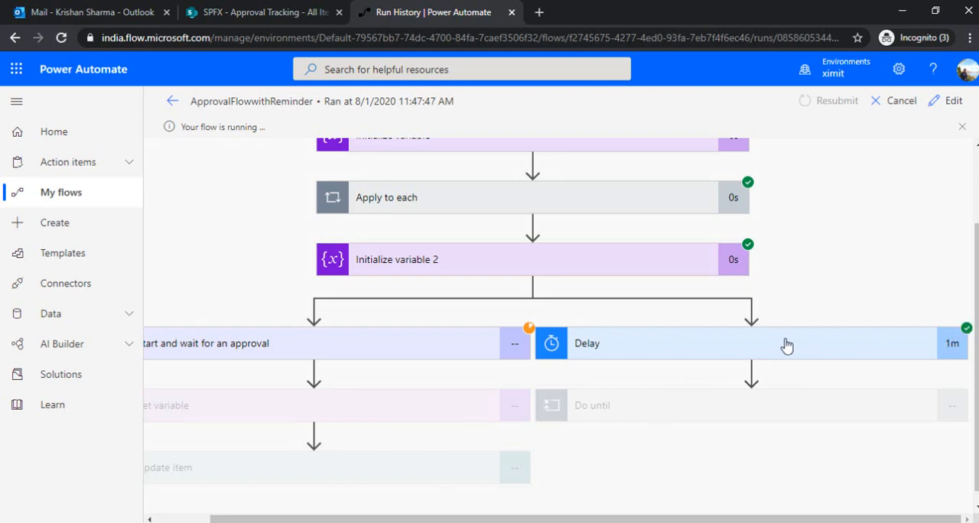
{"action": "left_click", "coordinate": [97, 9]}
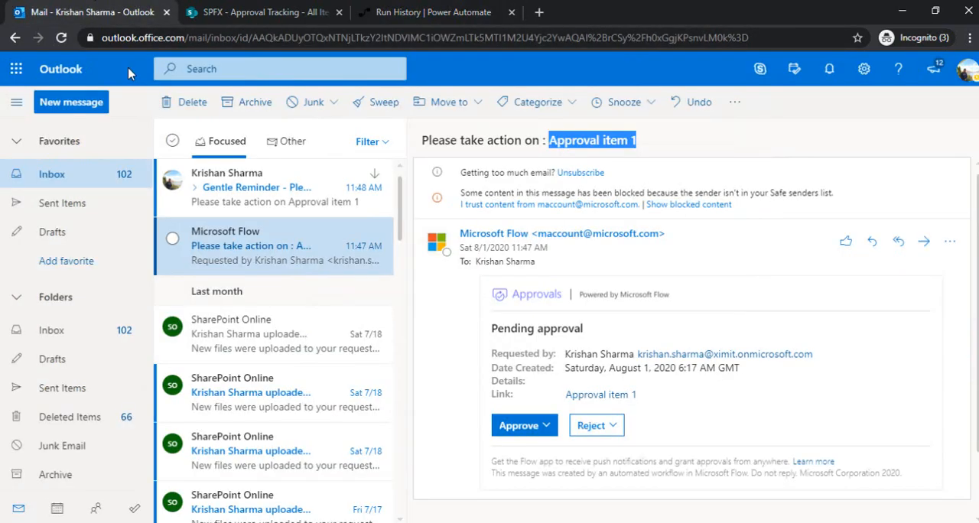
{"action": "left_click", "coordinate": [260, 191]}
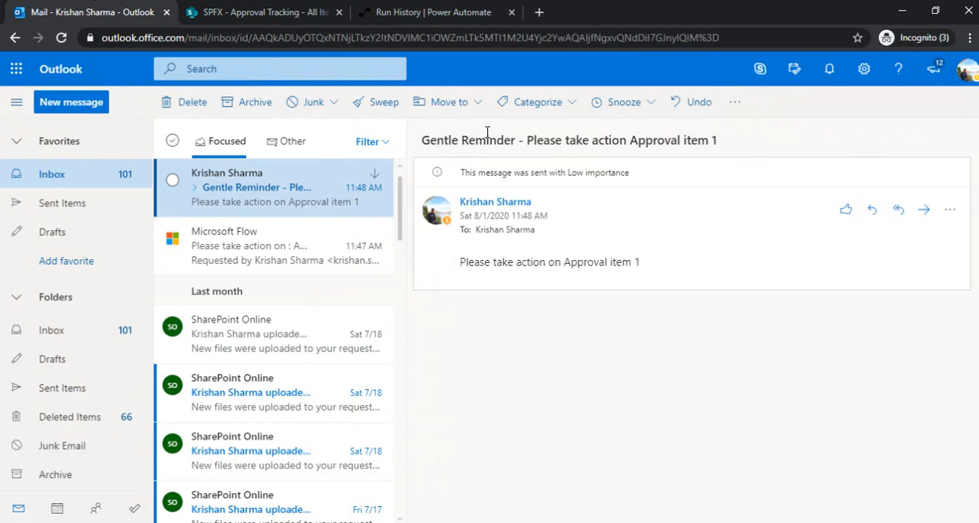
Switch to Power Automate and check the approval and Delay branches of the running flow run
{"action": "left_click", "coordinate": [454, 9]}
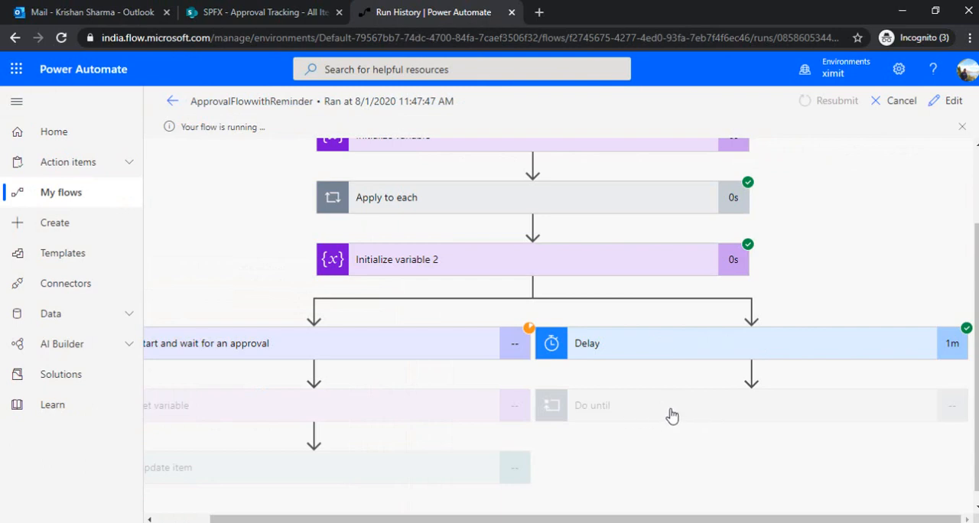
{"action": "mouse_move", "coordinate": [565, 520]}
{"action": "left_mouse_down"}
{"action": "mouse_move", "coordinate": [506, 521]}
{"action": "mouse_move", "coordinate": [566, 521]}
{"action": "left_mouse_up"}
{"action": "left_click_drag", "start_coordinate": [533, 519], "coordinate": [476, 519]}
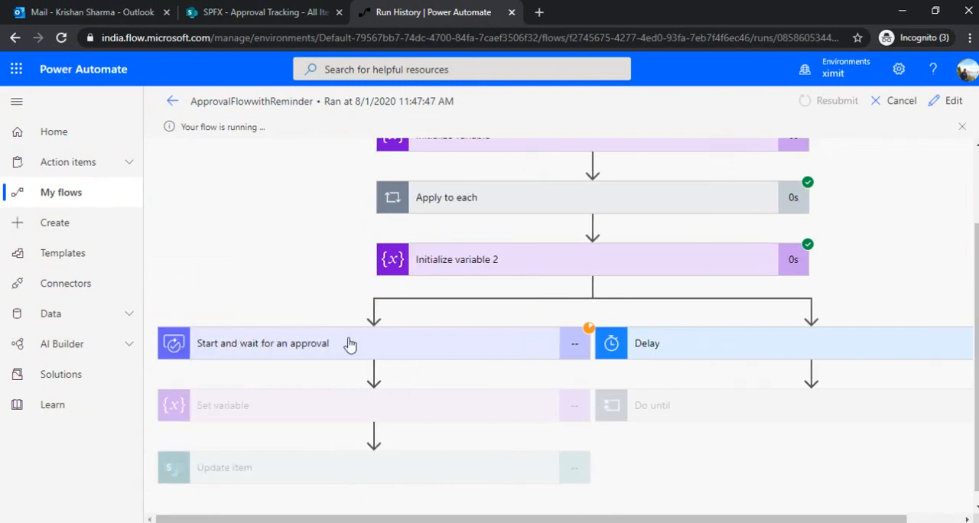
Switch to Outlook, open the Microsoft Flow request email for Approval item 1 and approve it without a comment
{"action": "left_click", "coordinate": [65, 11]}
{"action": "left_click", "coordinate": [260, 244]}
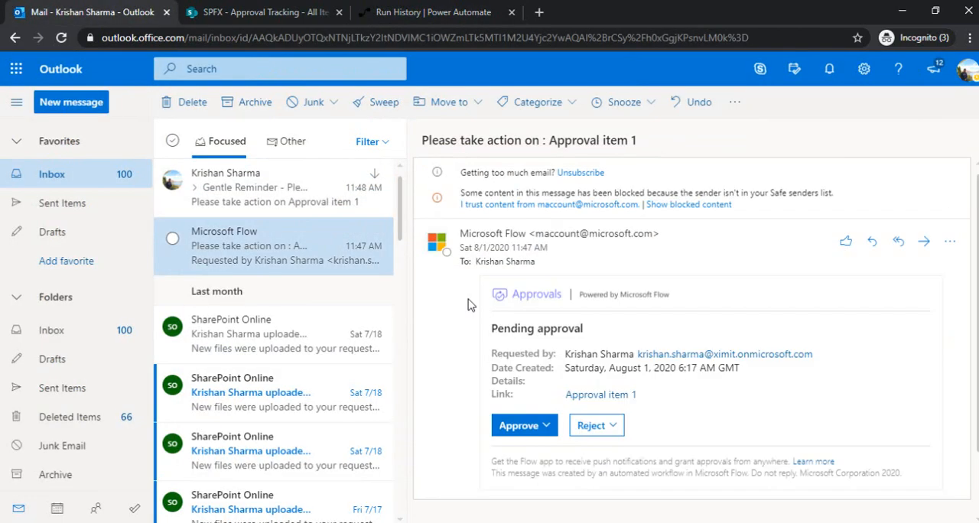
{"action": "left_click", "coordinate": [519, 433]}
{"action": "left_click", "coordinate": [512, 404]}
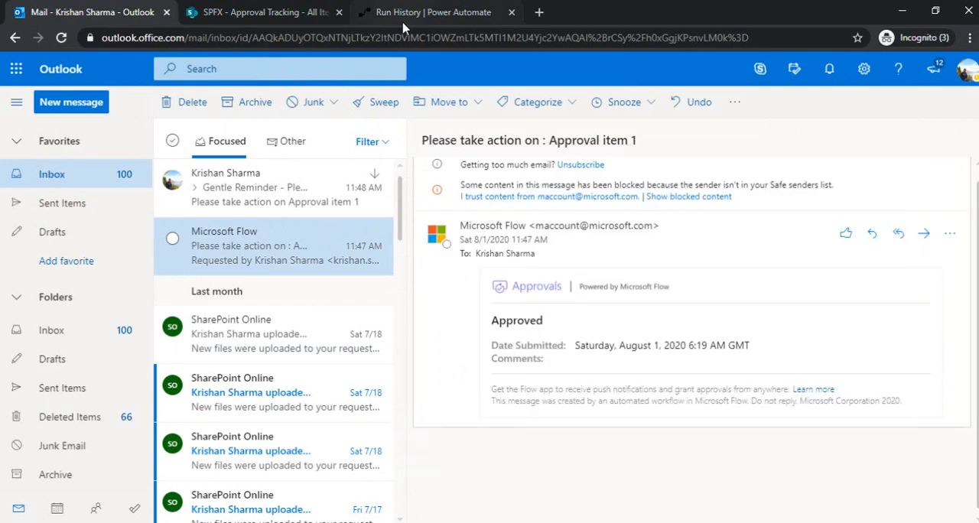
Check the approval branch in the Power Automate run, and refresh the SharePoint Approval Tracking list to check the item's status
{"action": "left_click", "coordinate": [417, 13]}
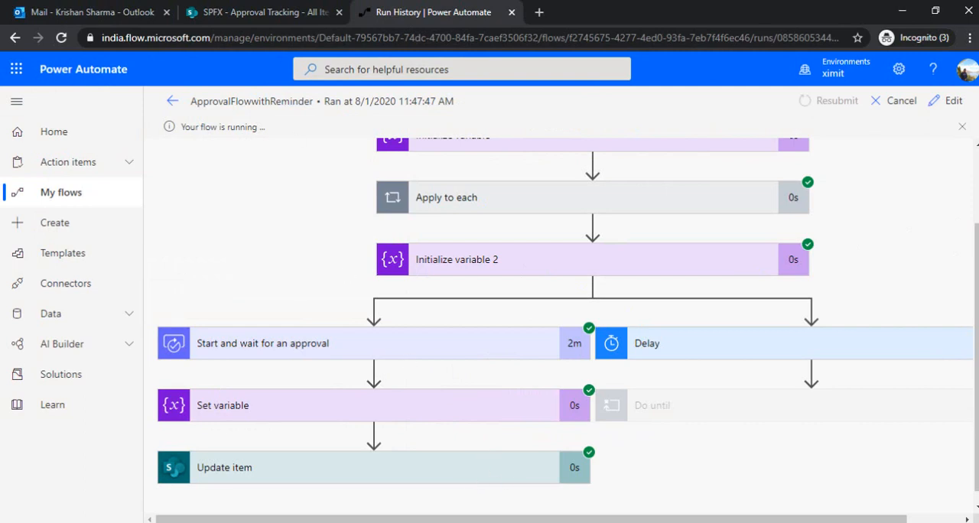
{"action": "left_click", "coordinate": [292, 9]}
{"action": "key", "text": "F5"}
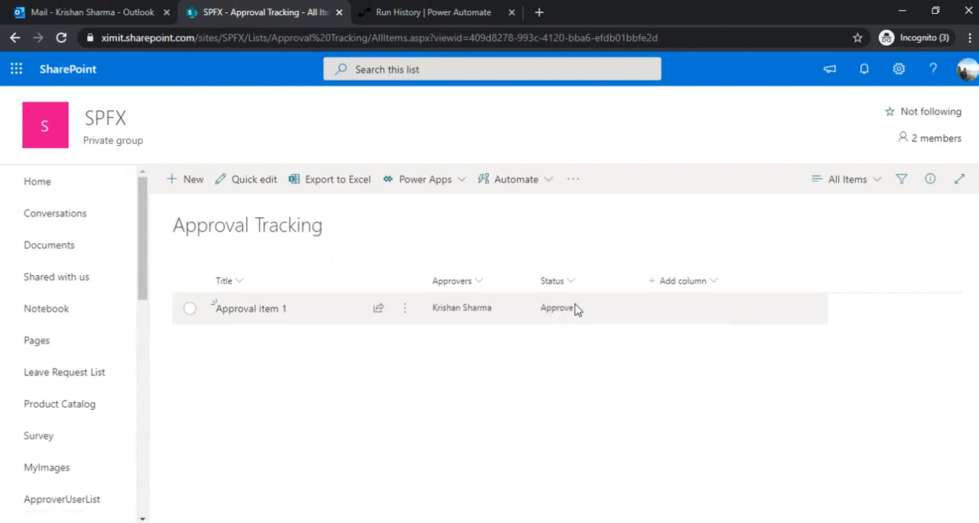
Return to the Power Automate run, expand Do until to inspect its email and delay actions, and go back to the flow's details page
{"action": "left_click", "coordinate": [430, 9]}
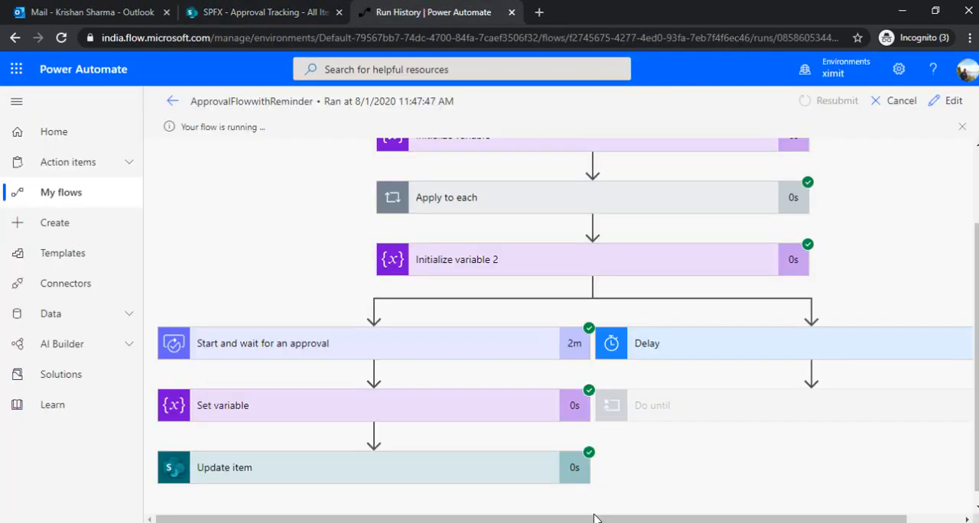
{"action": "left_click_drag", "start_coordinate": [597, 519], "coordinate": [652, 519]}
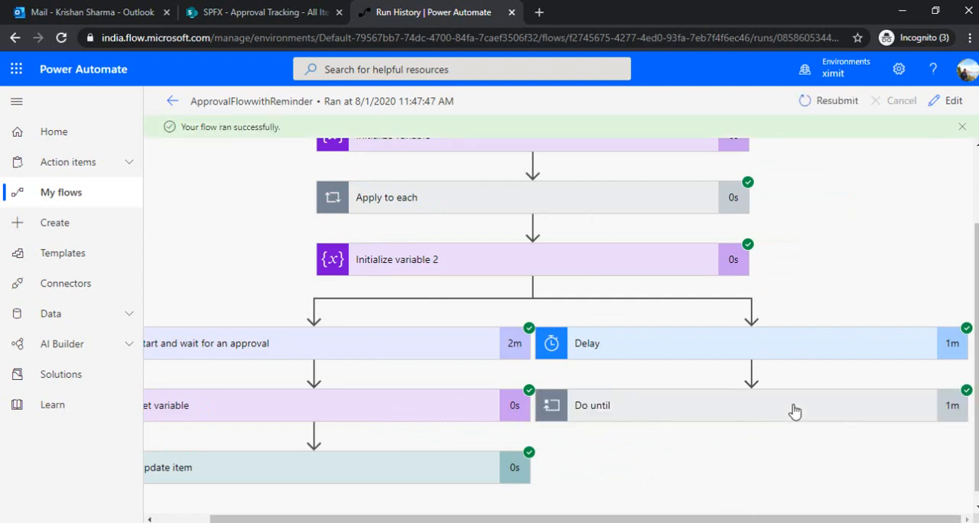
{"action": "left_click", "coordinate": [685, 419]}
{"action": "scroll", "coordinate": [741, 362], "scroll_direction": "down", "scroll_amount": 2}
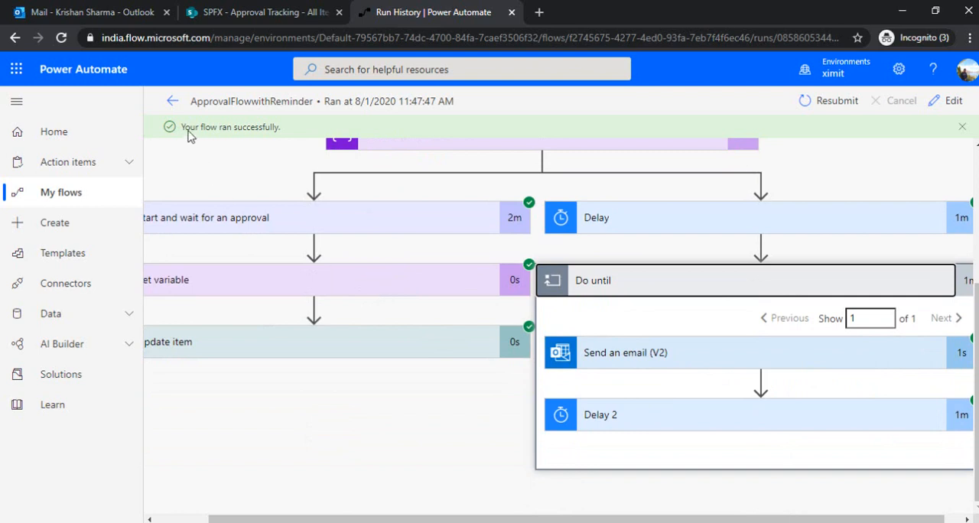
{"action": "left_click", "coordinate": [173, 101]}
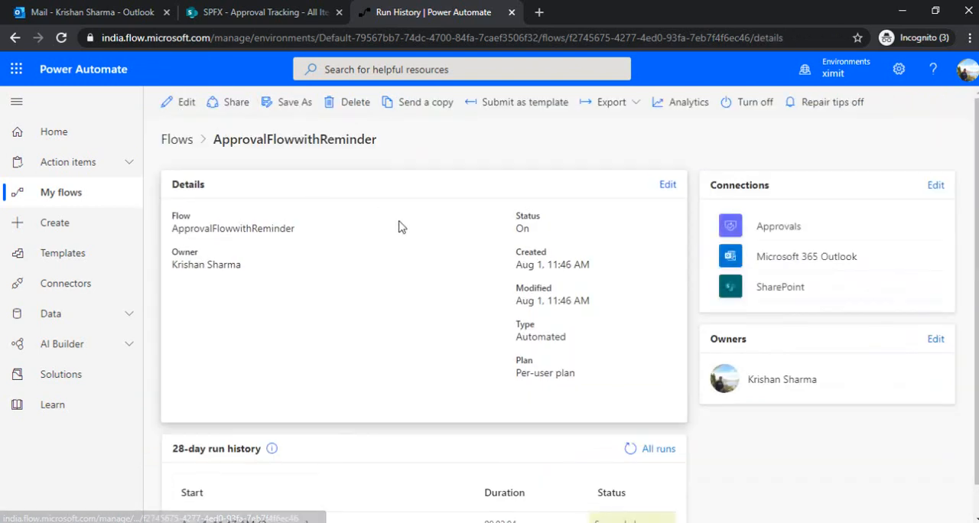